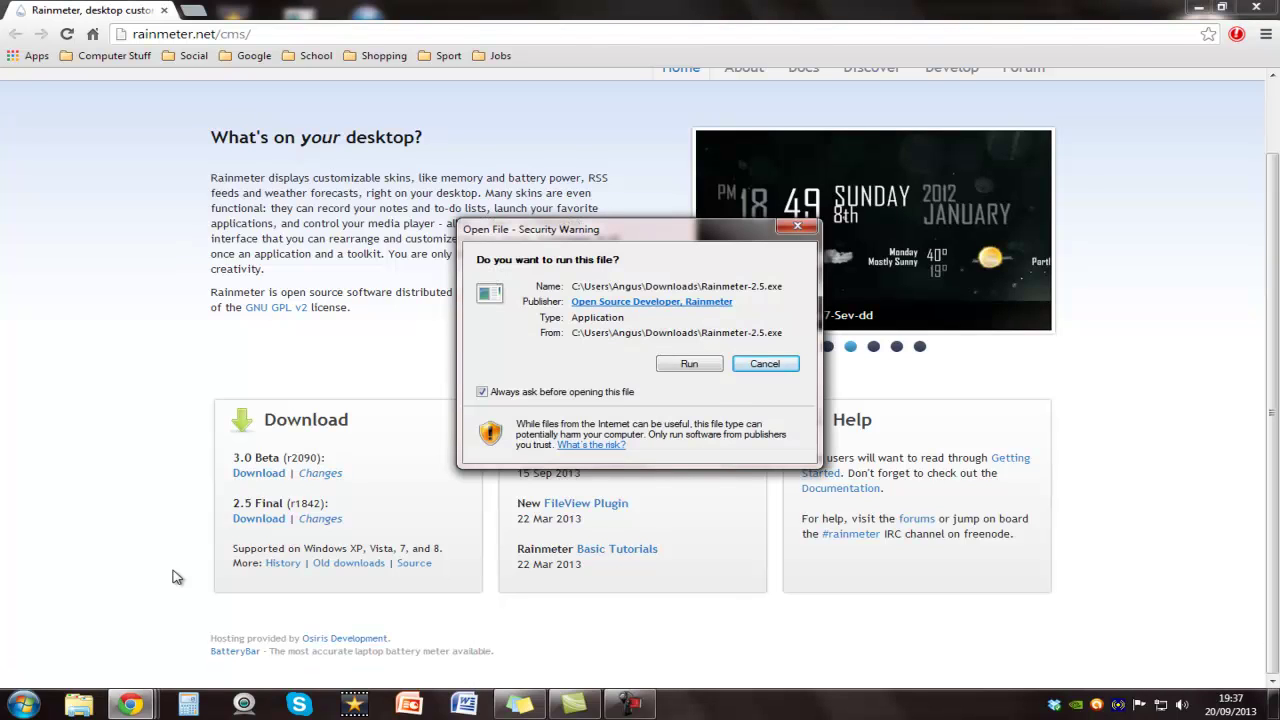
Run the downloaded Rainmeter-2.5.exe installer and choose the standard installation.
{"action": "key", "text": "Left"}
{"action": "key", "text": "Return"}
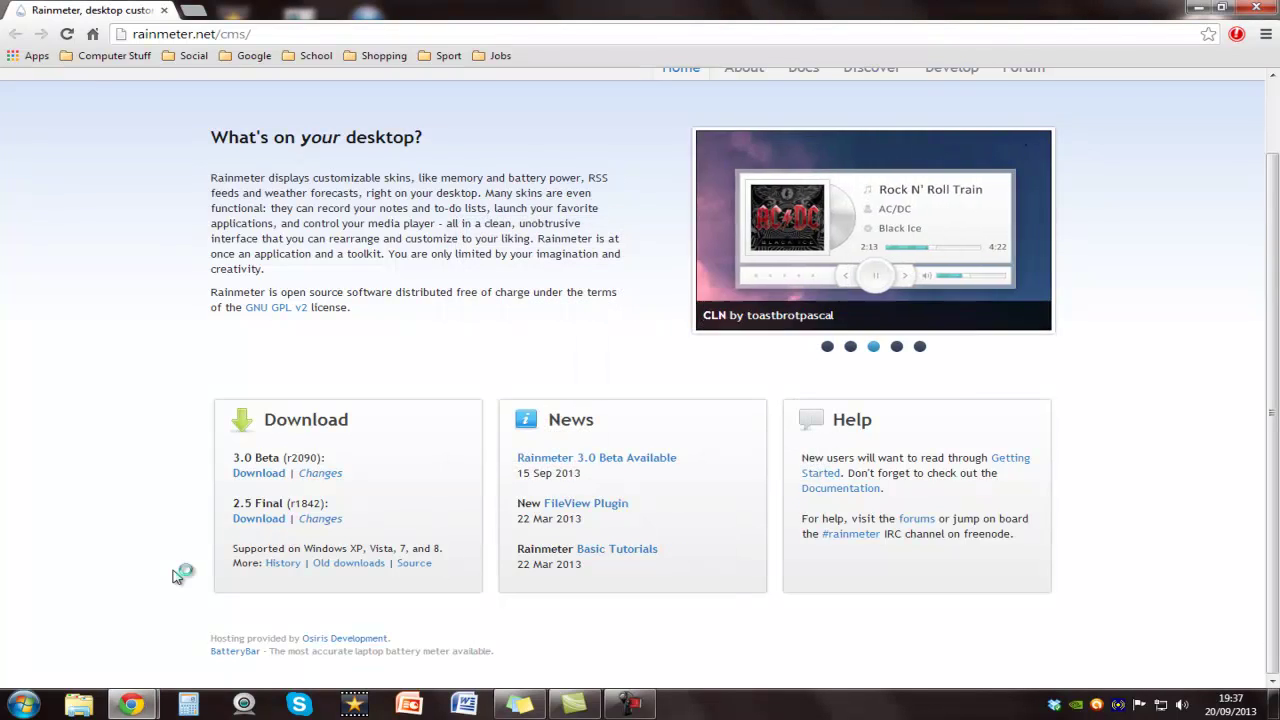
{"action": "key", "text": "Return"}
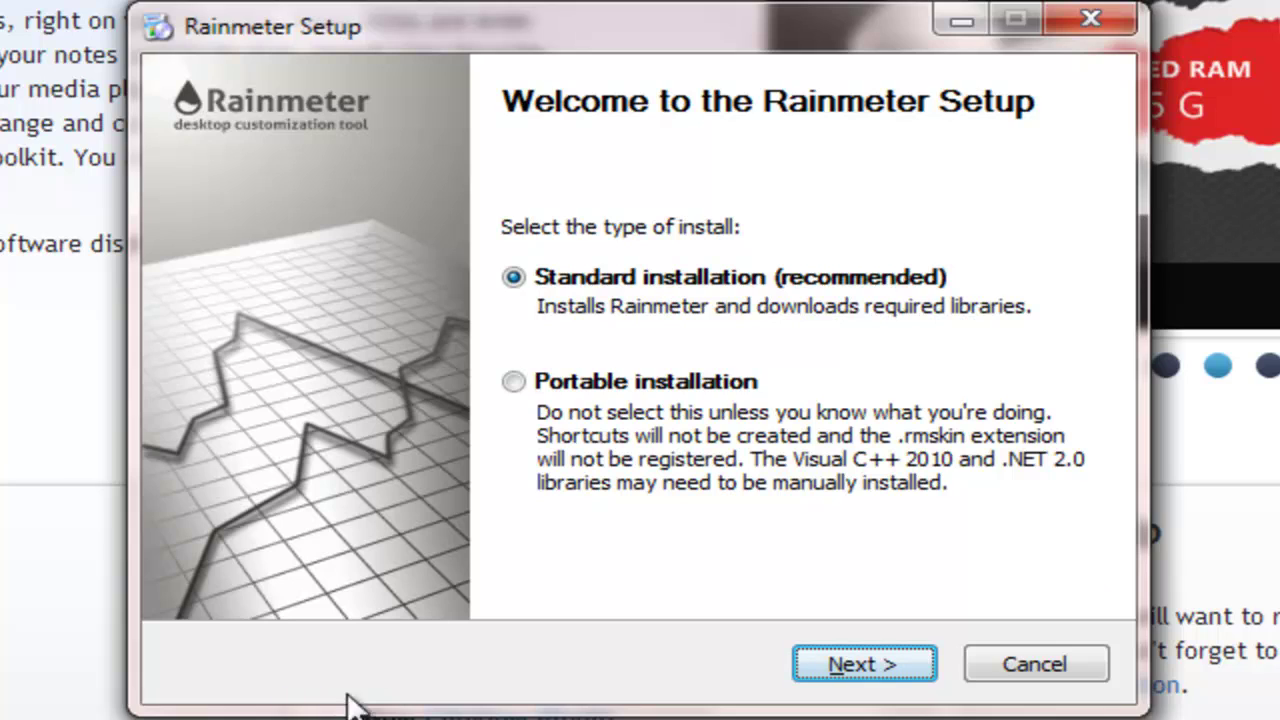
{"action": "left_click", "coordinate": [822, 668]}
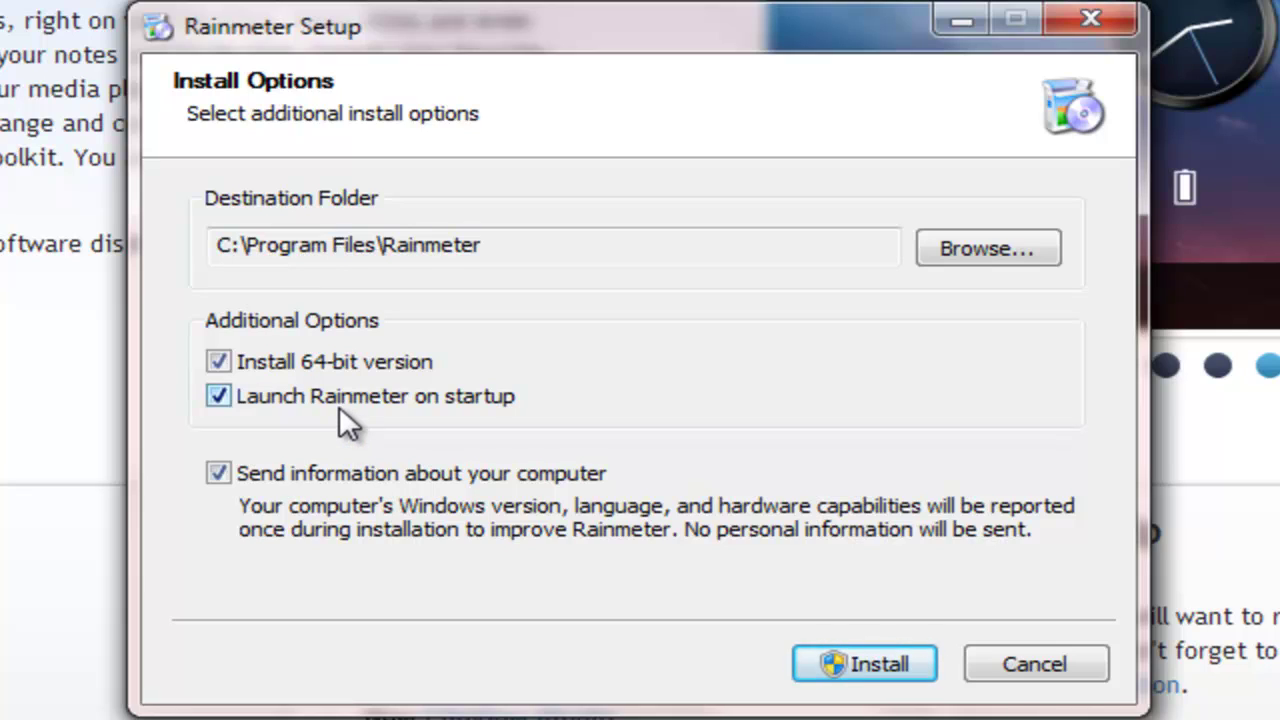
Opt out of sending computer information, install Rainmeter, and finish the setup with Run Rainmeter enabled.
{"action": "left_click", "coordinate": [232, 476]}
{"action": "left_click", "coordinate": [820, 666]}
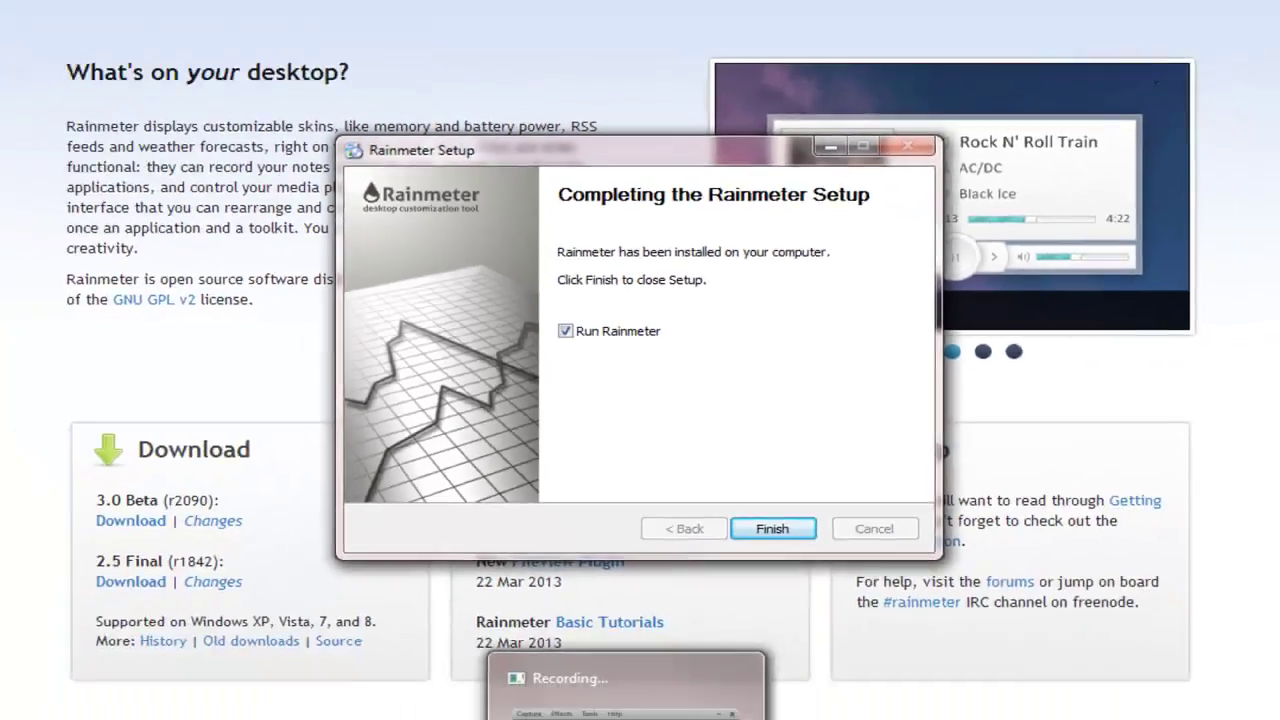
{"action": "left_click", "coordinate": [1200, 633]}
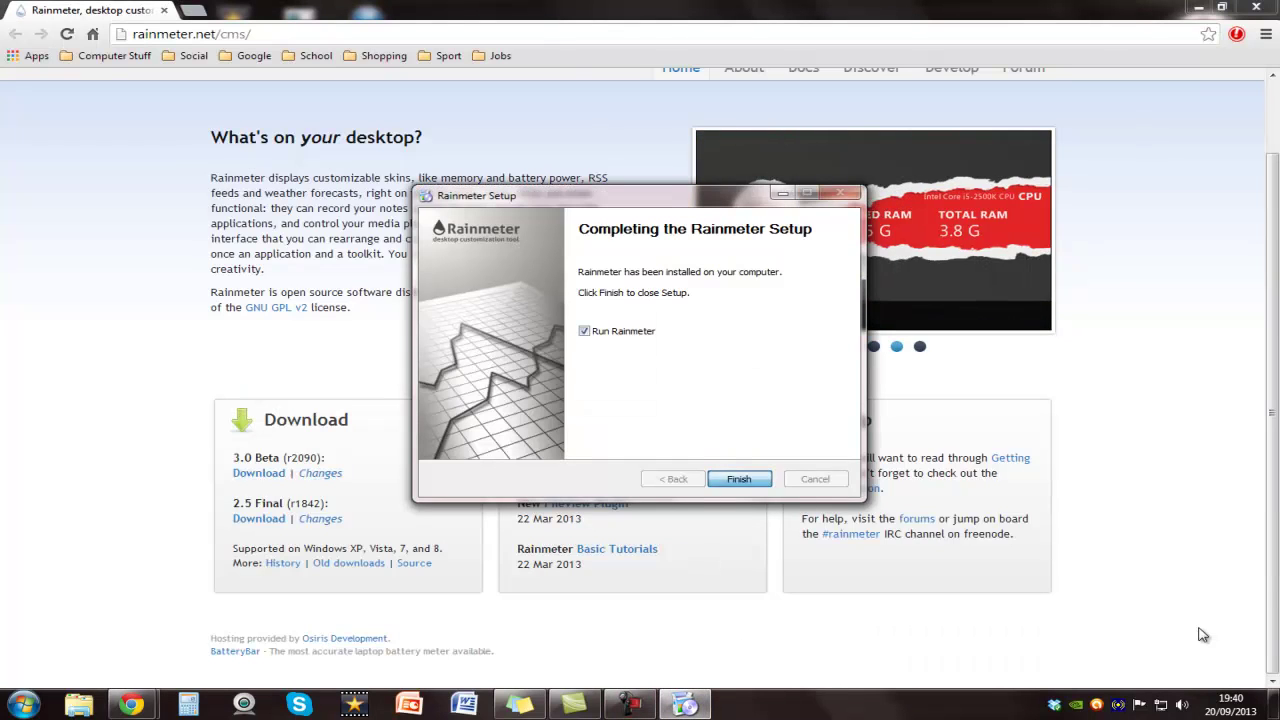
{"action": "key", "text": "Return"}
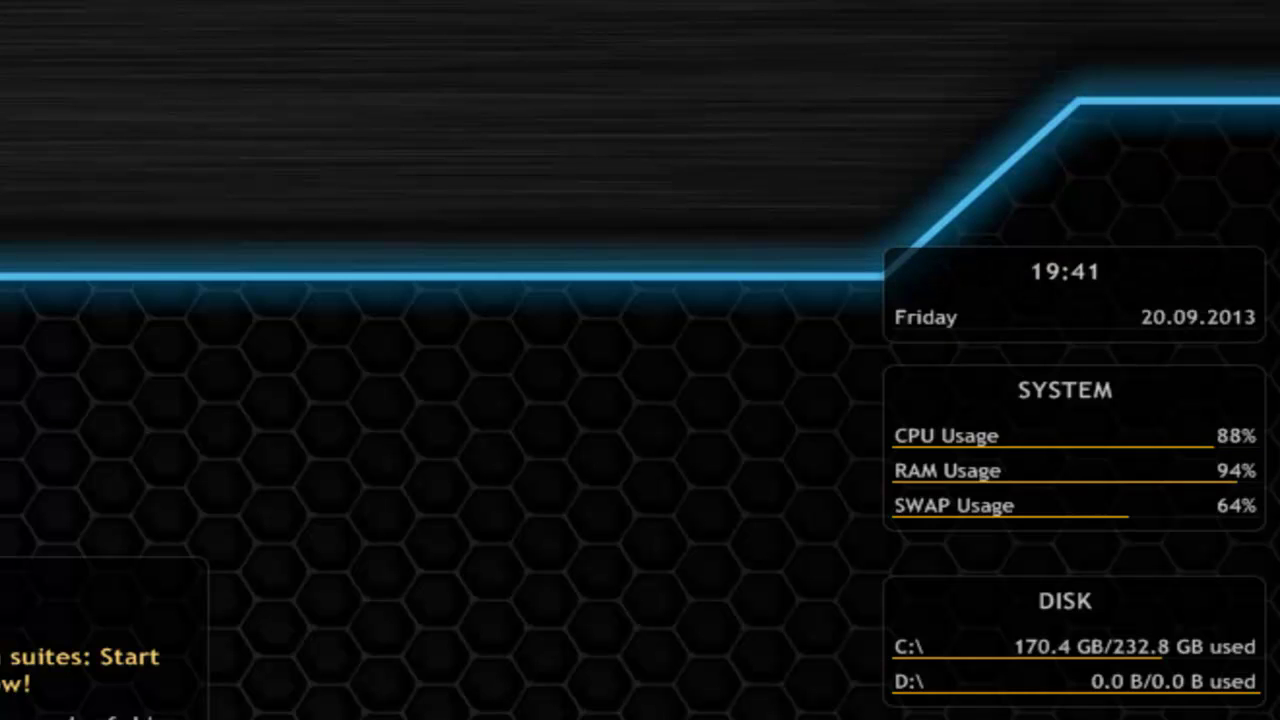
Unload the default illustro Clock, System and Disk skins from the desktop.
{"action": "right_click", "coordinate": [965, 268]}
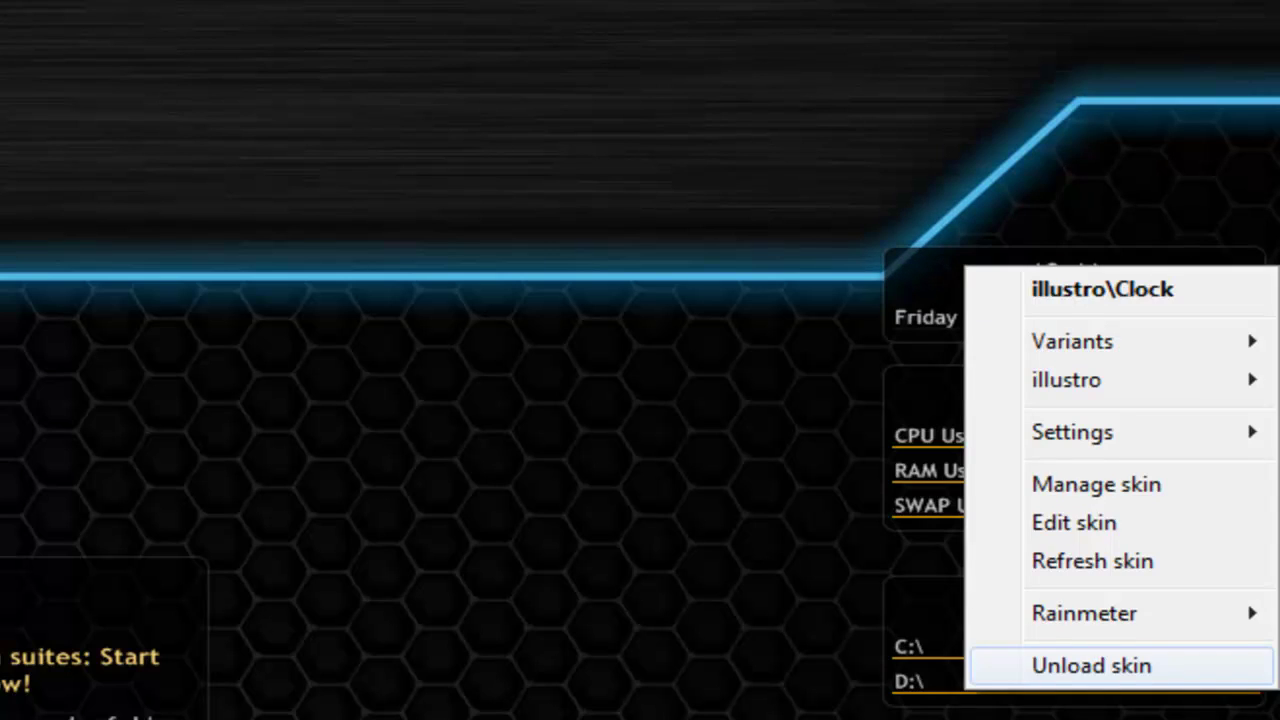
{"action": "left_click", "coordinate": [1092, 665]}
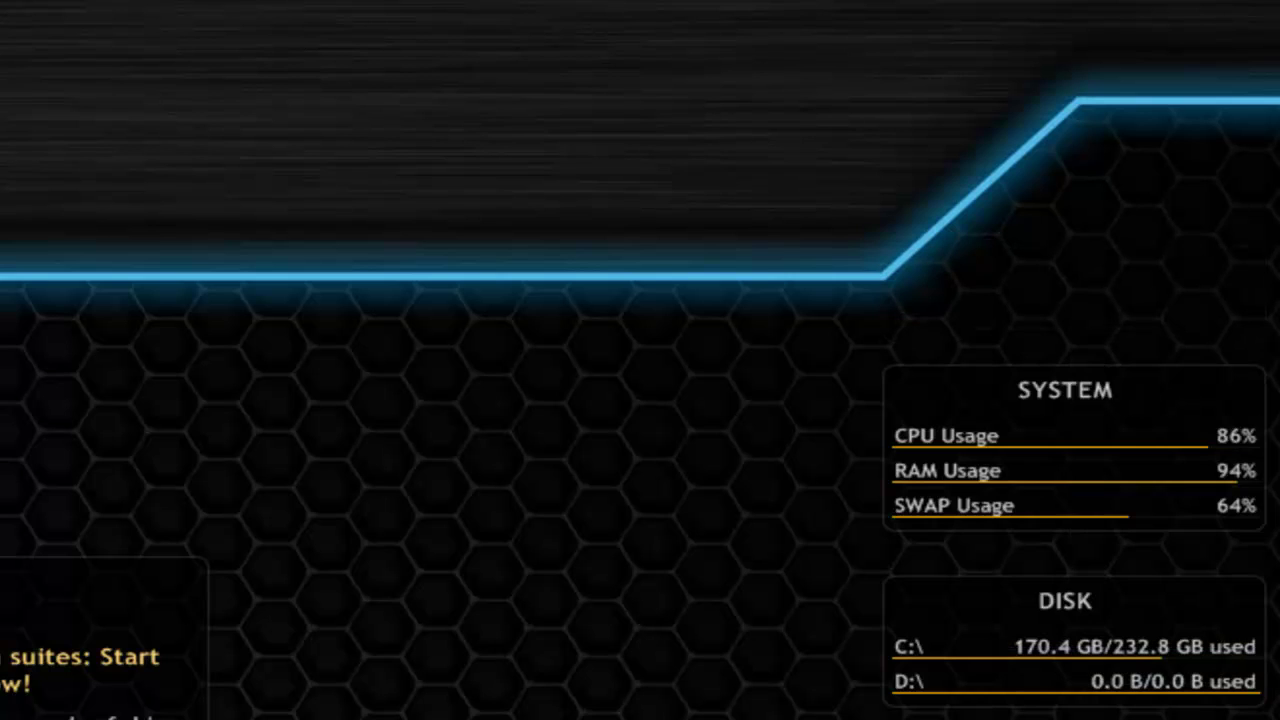
{"action": "right_click", "coordinate": [942, 392]}
{"action": "left_click", "coordinate": [1068, 718]}
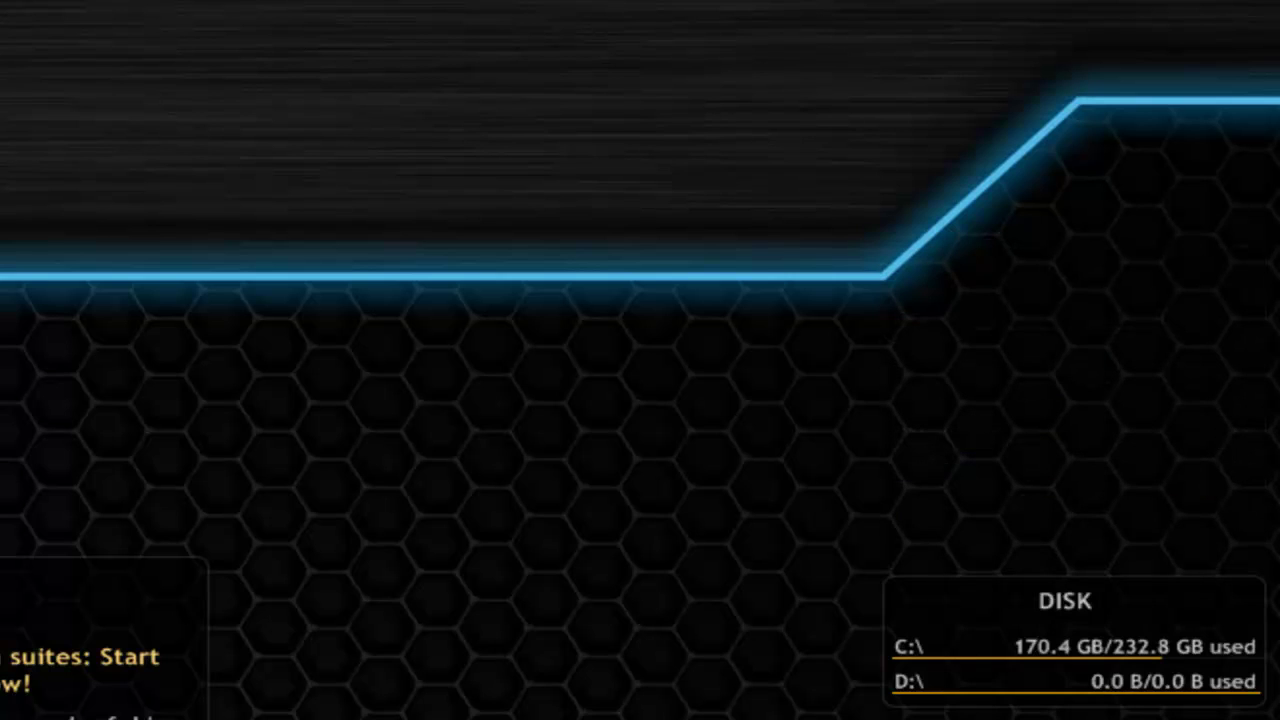
{"action": "right_click", "coordinate": [953, 600]}
{"action": "left_click", "coordinate": [1062, 718]}
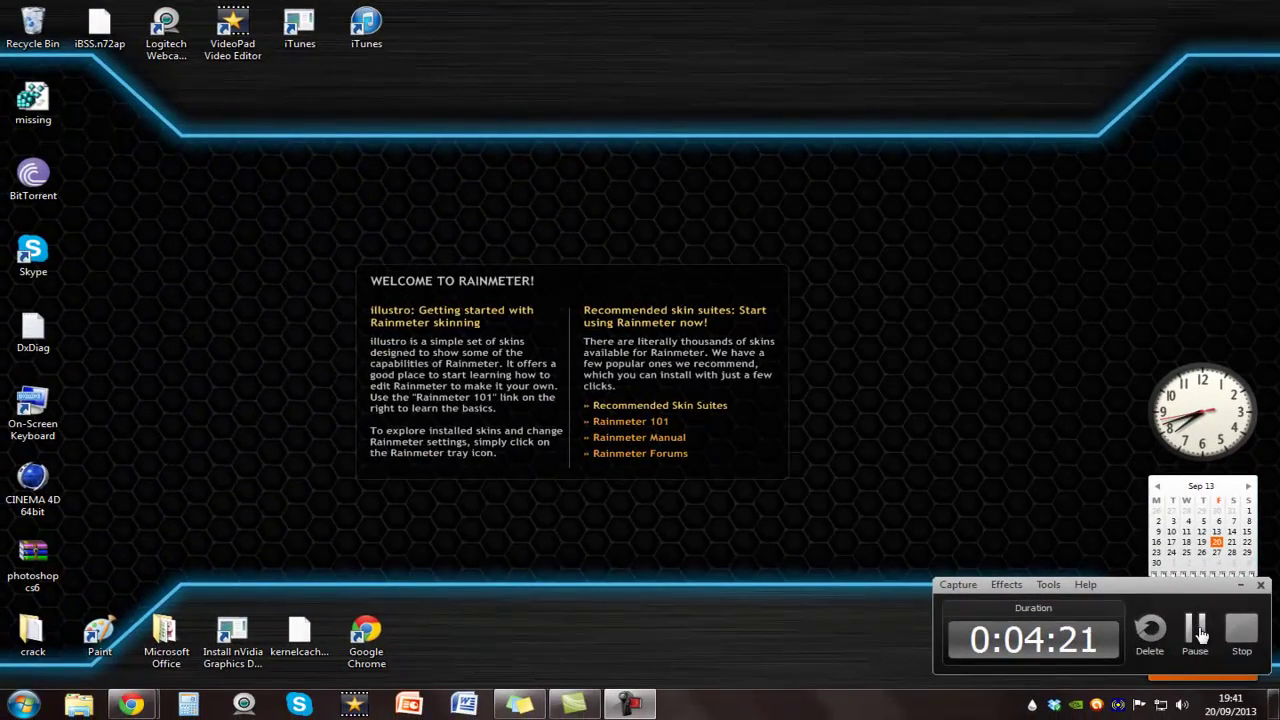
{"action": "left_click", "coordinate": [1200, 630]}
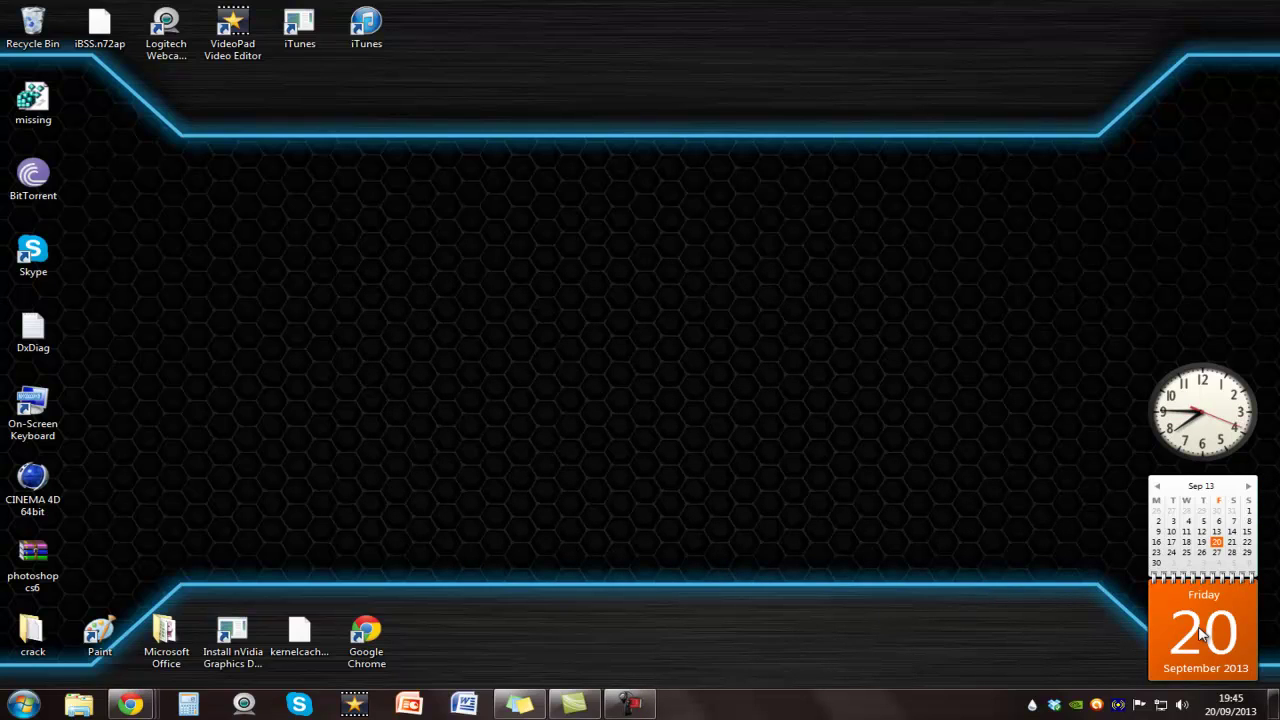
Switch to Chrome and review the S.H.I.E.L.D Iron Man theme preview and background instructions on the Theme Raider page.
{"action": "mouse_move", "coordinate": [130, 705]}
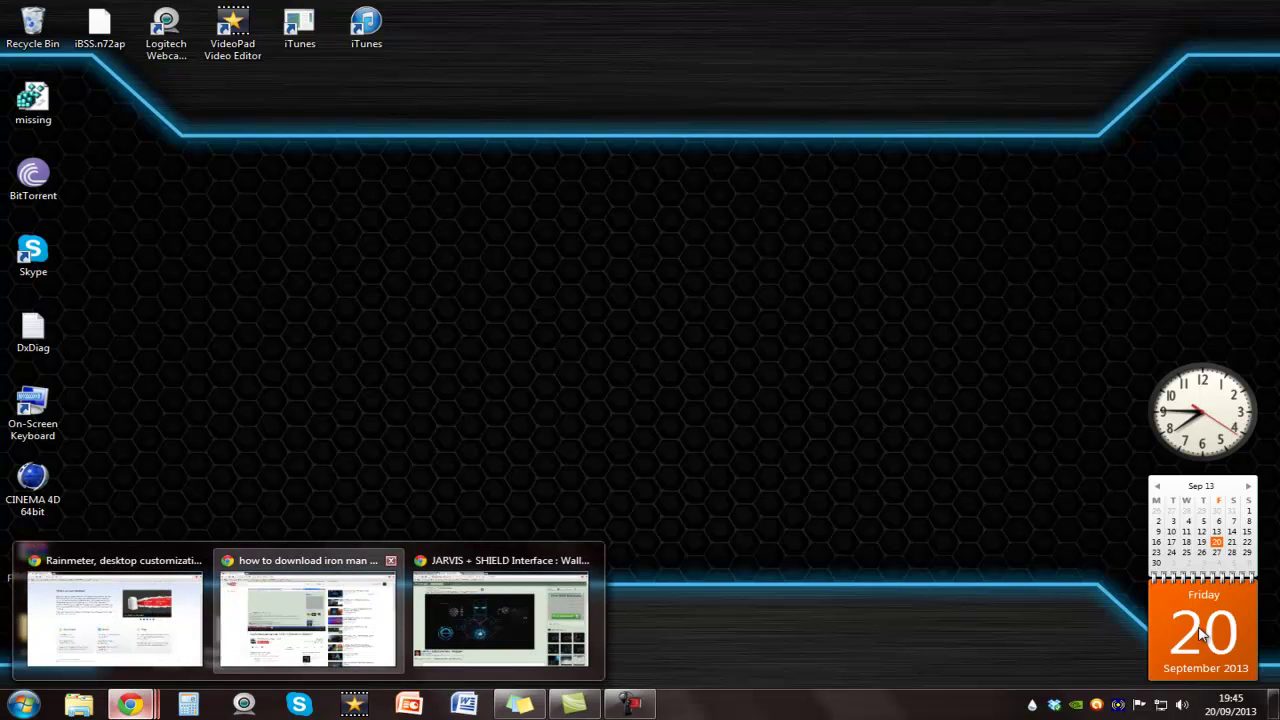
{"action": "mouse_move", "coordinate": [115, 618]}
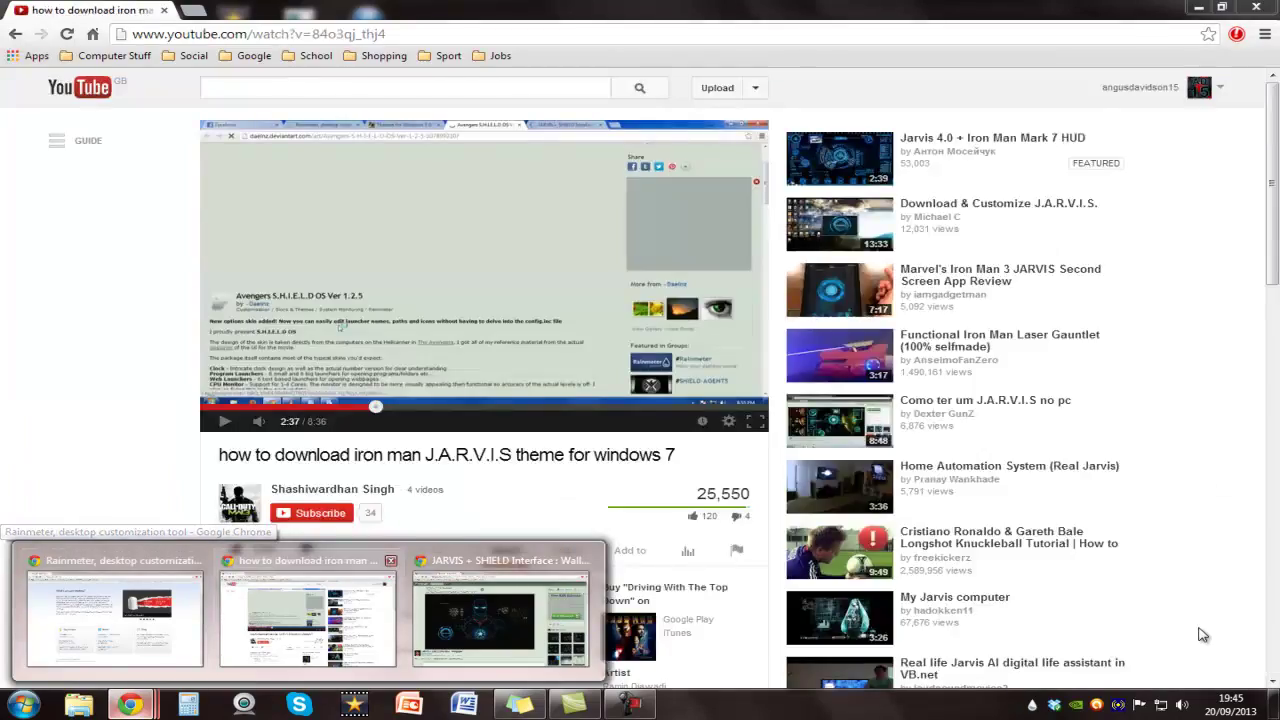
{"action": "left_click", "coordinate": [501, 618]}
{"action": "key", "text": "ctrl+shift+Tab"}
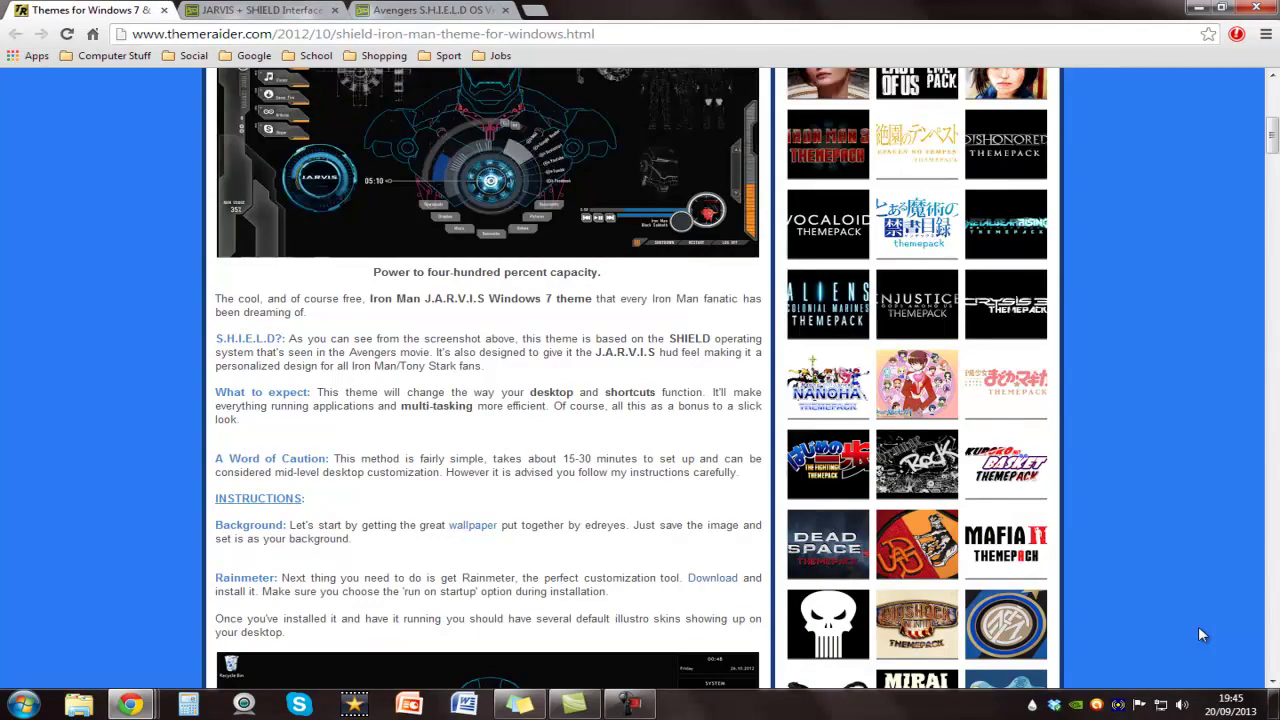
{"action": "scroll", "coordinate": [1202, 635], "scroll_direction": "up", "scroll_amount": 5}
{"action": "scroll", "coordinate": [1202, 635], "scroll_direction": "up", "scroll_amount": 1}
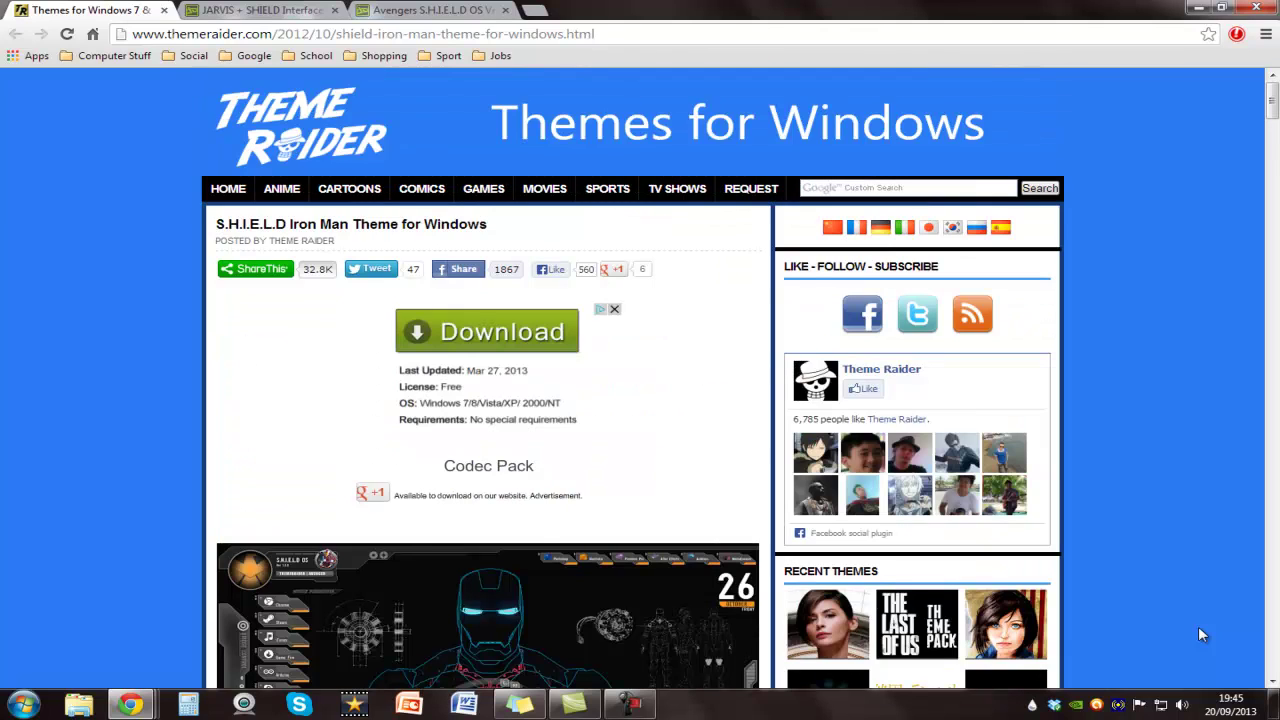
{"action": "scroll", "coordinate": [1202, 634], "scroll_direction": "down", "scroll_amount": 3}
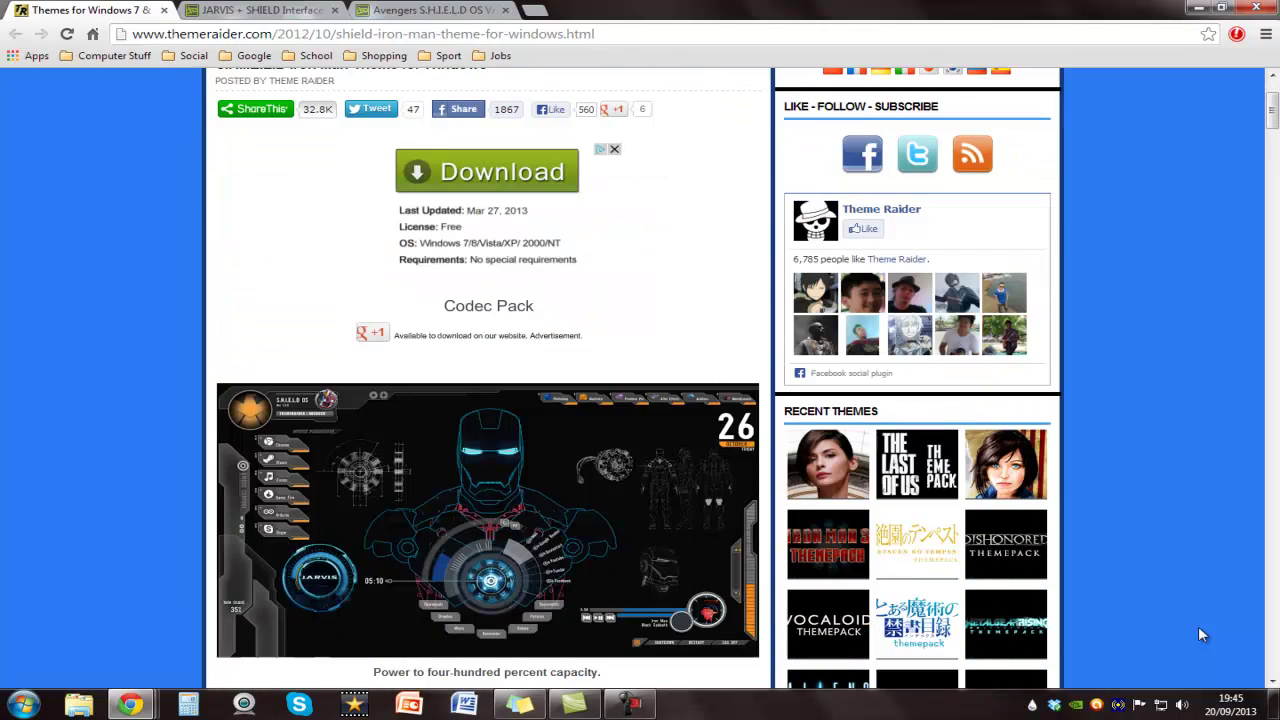
{"action": "scroll", "coordinate": [1202, 635], "scroll_direction": "down", "scroll_amount": 3}
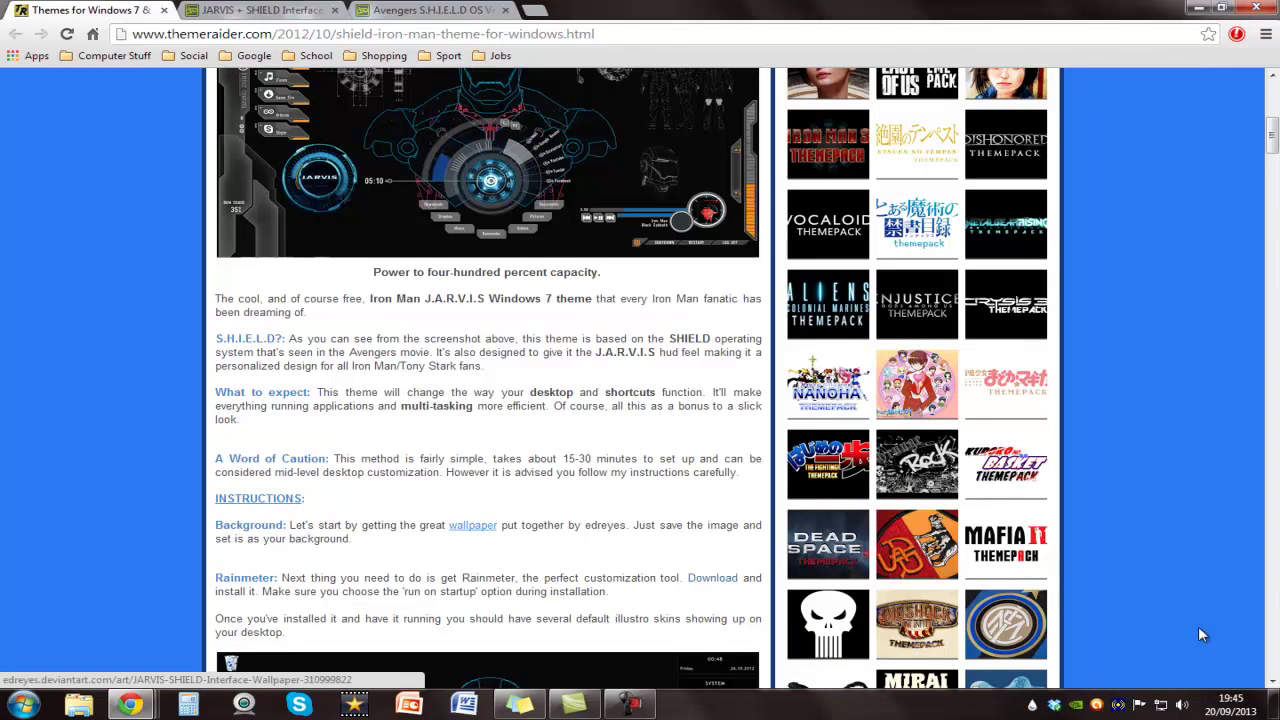
Open the JARVIS + SHIELD Interface wallpaper page and bring up its full-size image in a separate window.
{"action": "key", "text": "ctrl+Tab"}
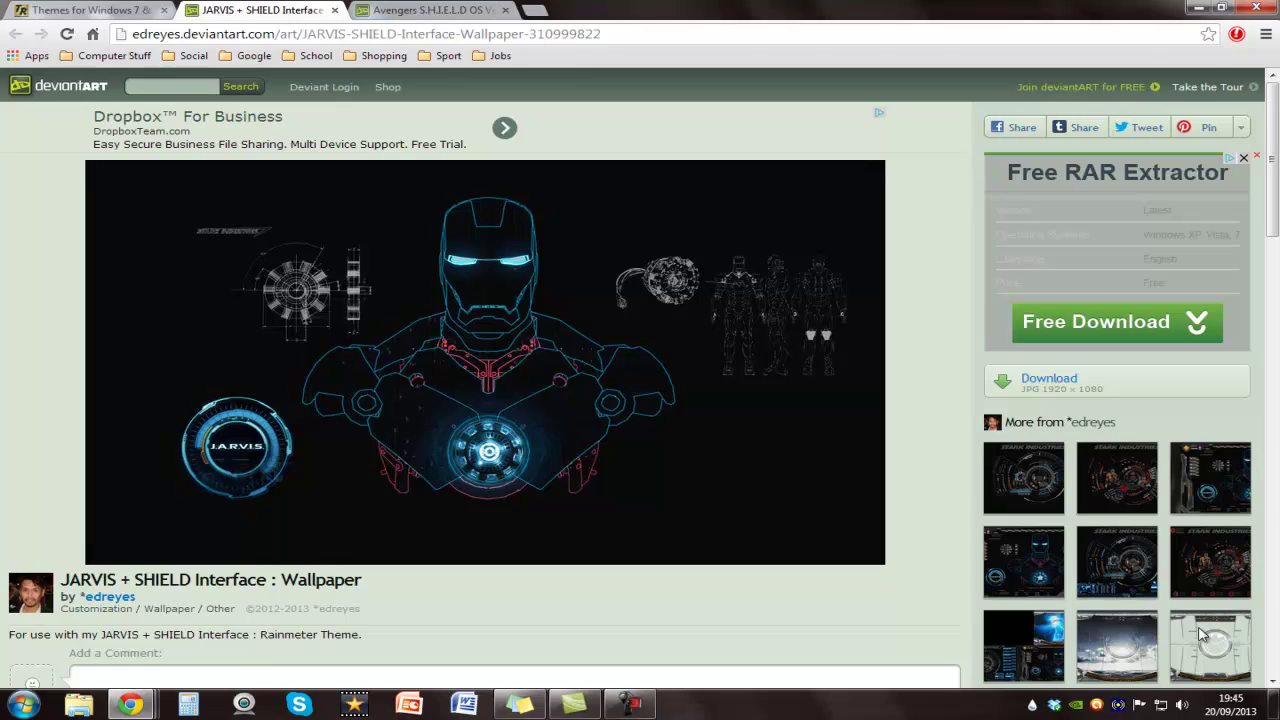
{"action": "left_click", "coordinate": [1203, 632]}
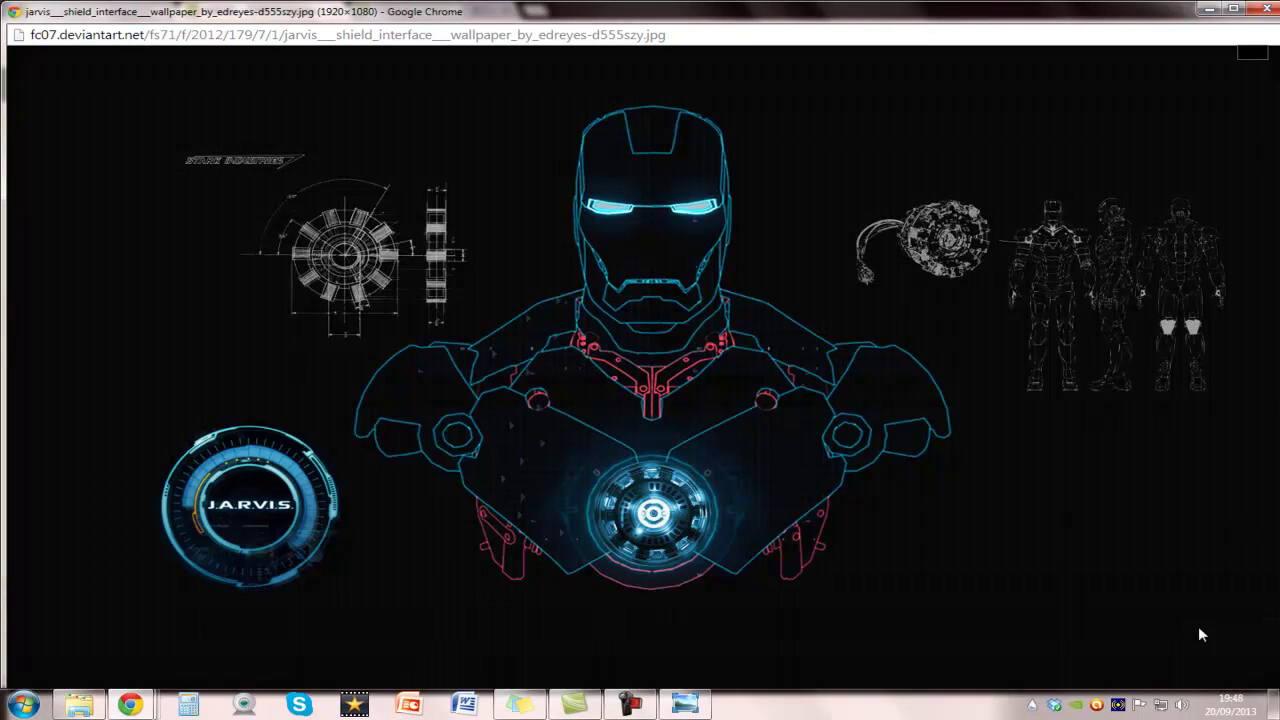
{"action": "left_click_drag", "start_coordinate": [1100, 12], "coordinate": [993, 12]}
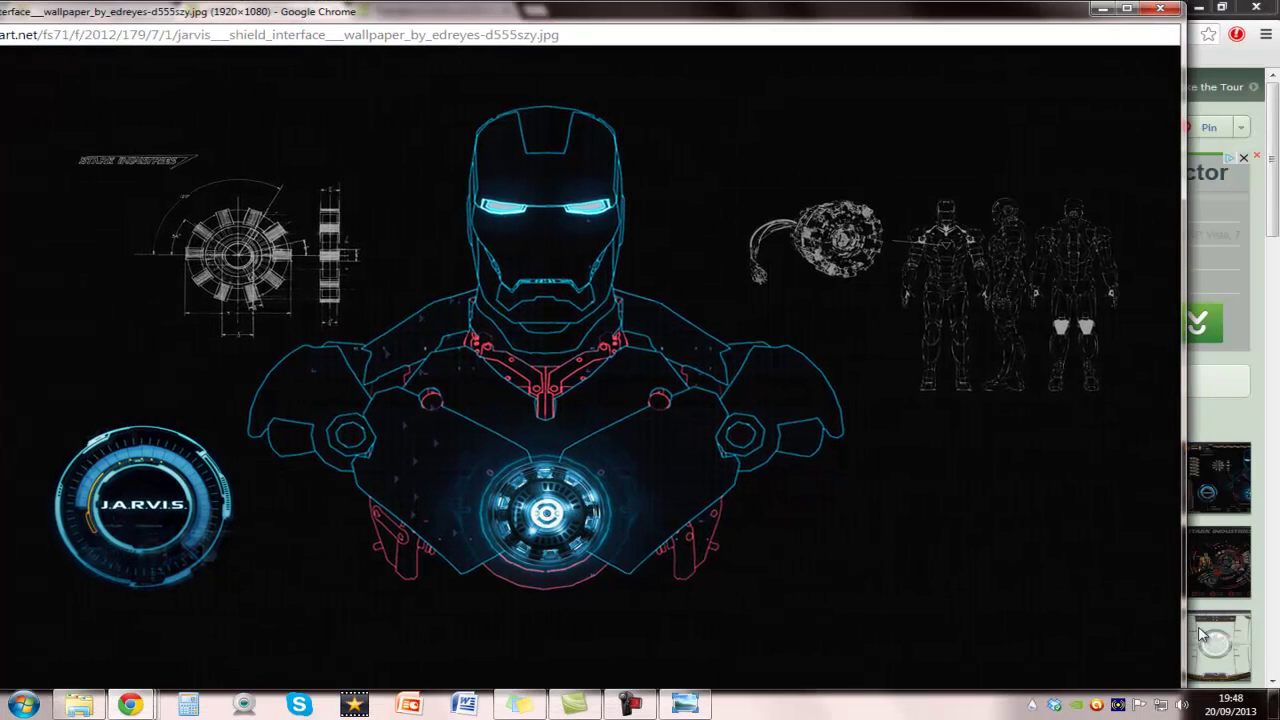
Save the full-size JARVIS wallpaper as a JPEG in Downloads under the existing copy's file name, and return to the wallpaper page.
{"action": "right_click", "coordinate": [615, 221]}
{"action": "left_click", "coordinate": [672, 233]}
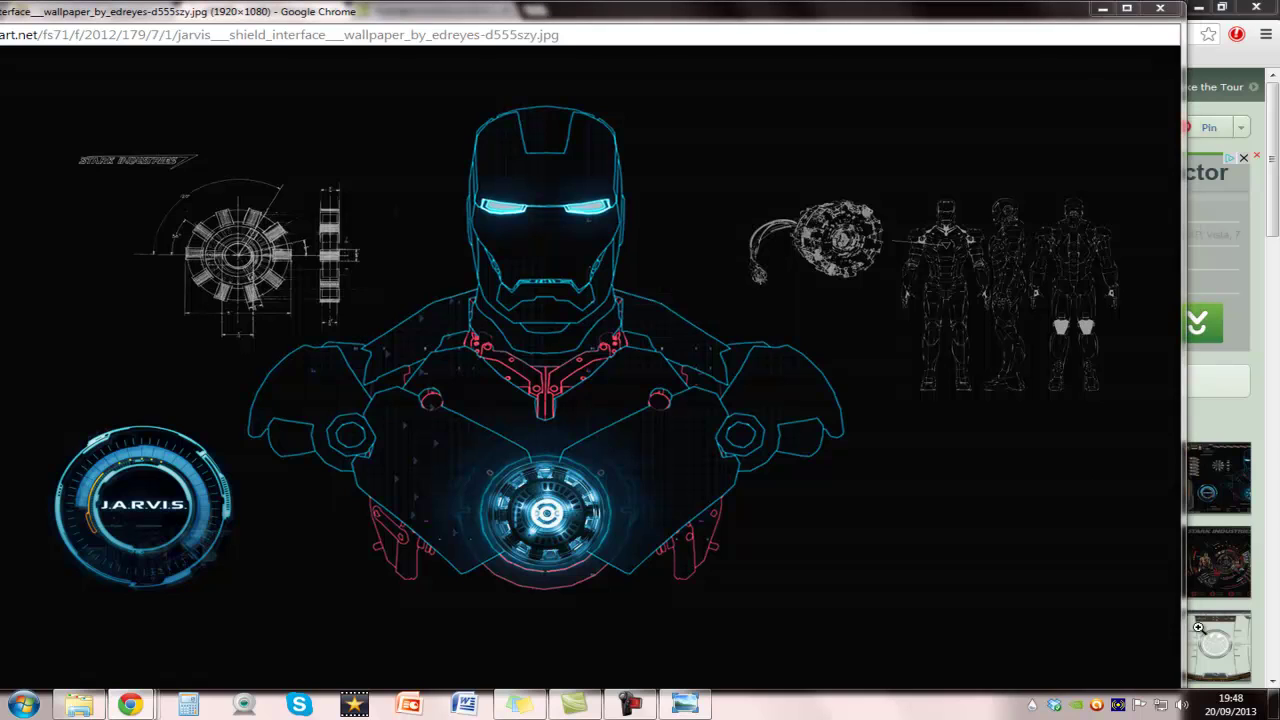
{"action": "key", "text": "ctrl+s"}
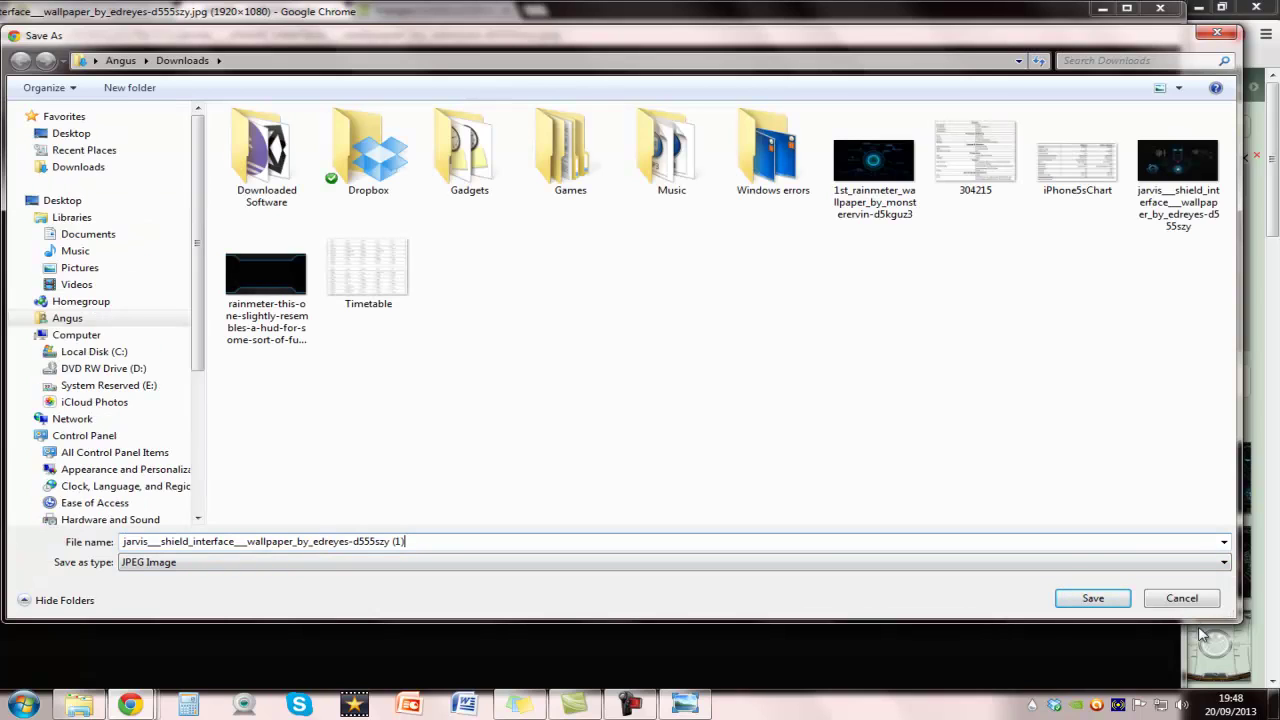
{"action": "double_click", "coordinate": [1178, 170]}
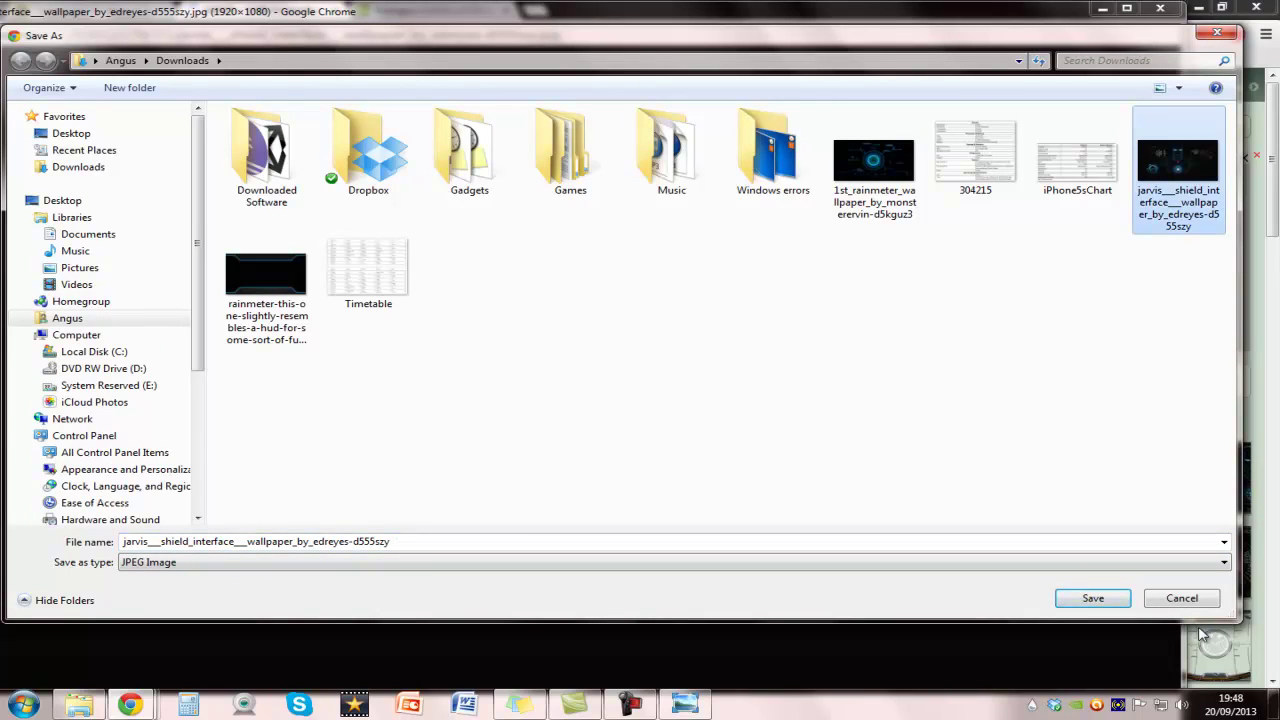
{"action": "key", "text": "Return"}
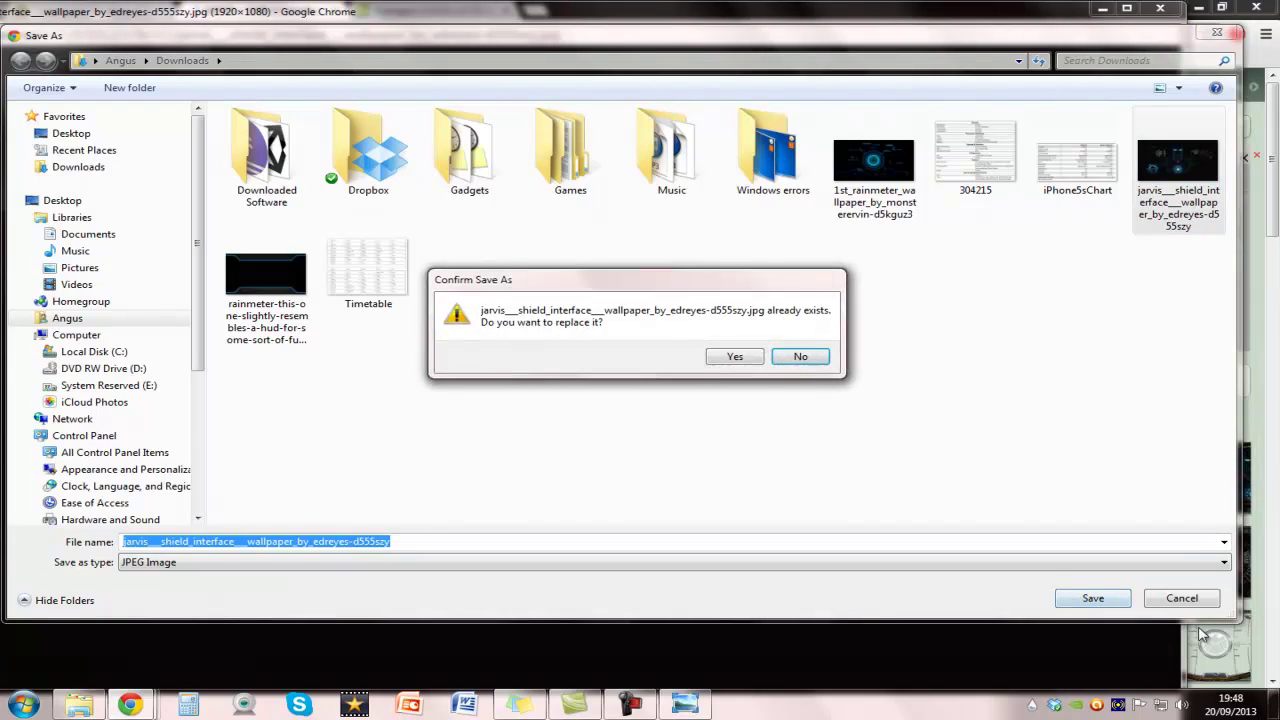
{"action": "key", "text": "Return"}
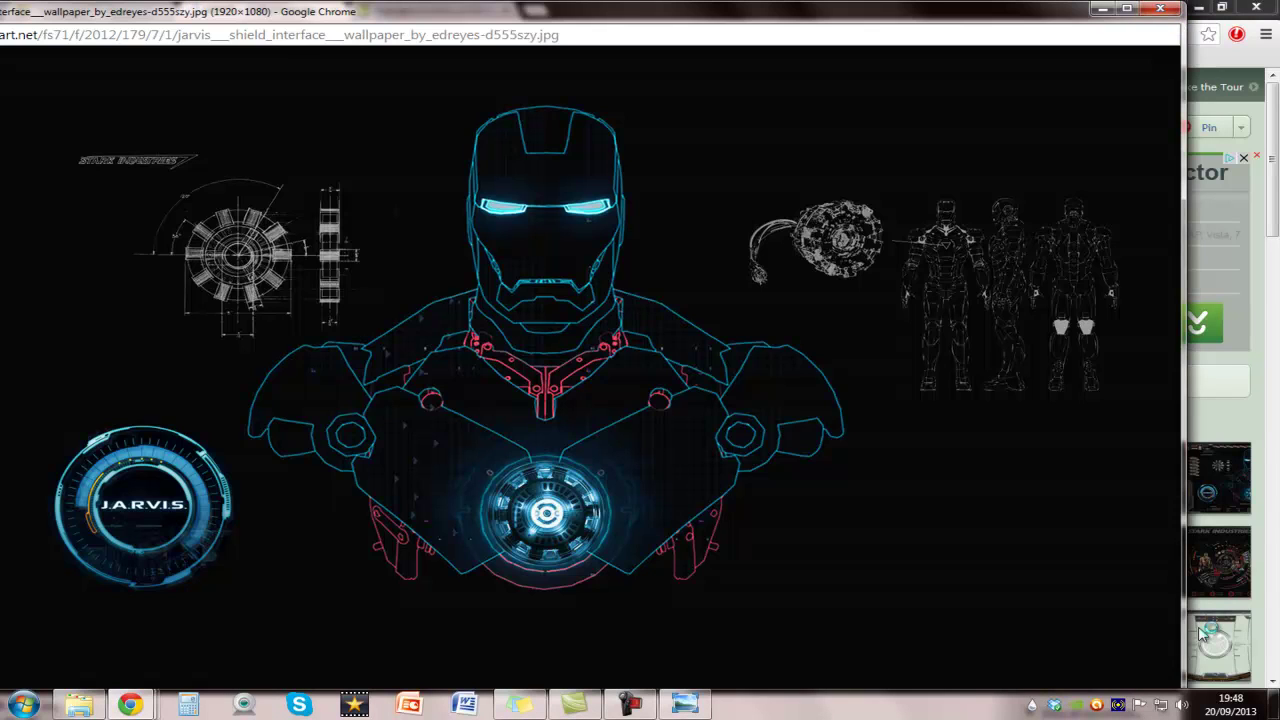
{"action": "left_click", "coordinate": [1201, 632]}
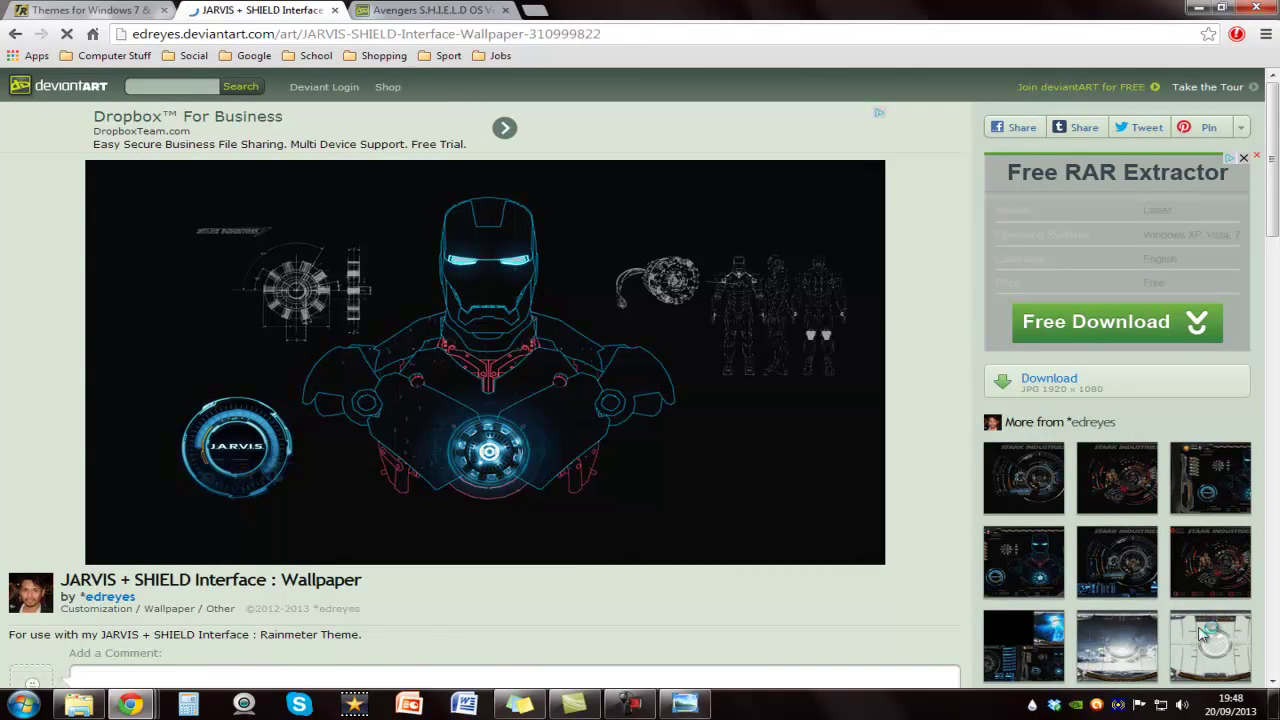
Switch to Windows Photo Viewer, set the JARVIS wallpaper image as the desktop background, and show the desktop.
{"action": "key", "text": "alt+Tab"}
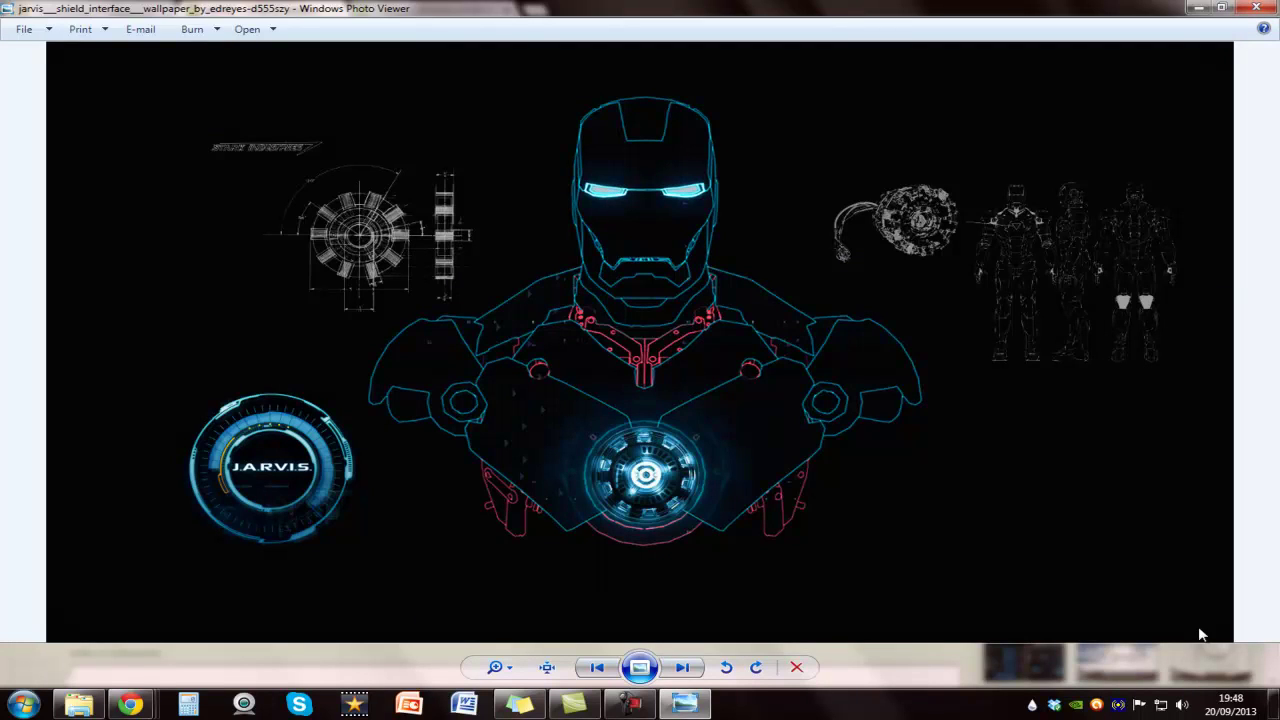
{"action": "key", "text": "shift+F10"}
{"action": "key", "text": "Down"}
{"action": "key", "text": "Down"}
{"action": "key", "text": "Return"}
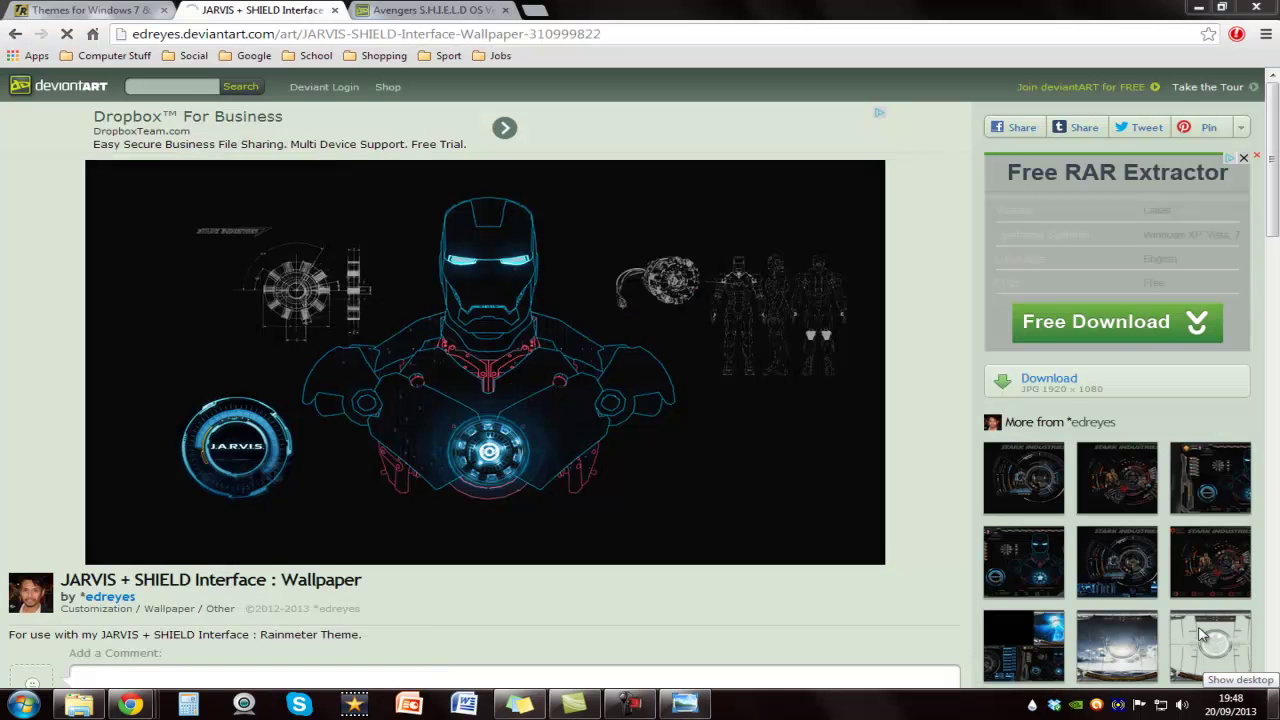
{"action": "left_click", "coordinate": [1274, 704]}
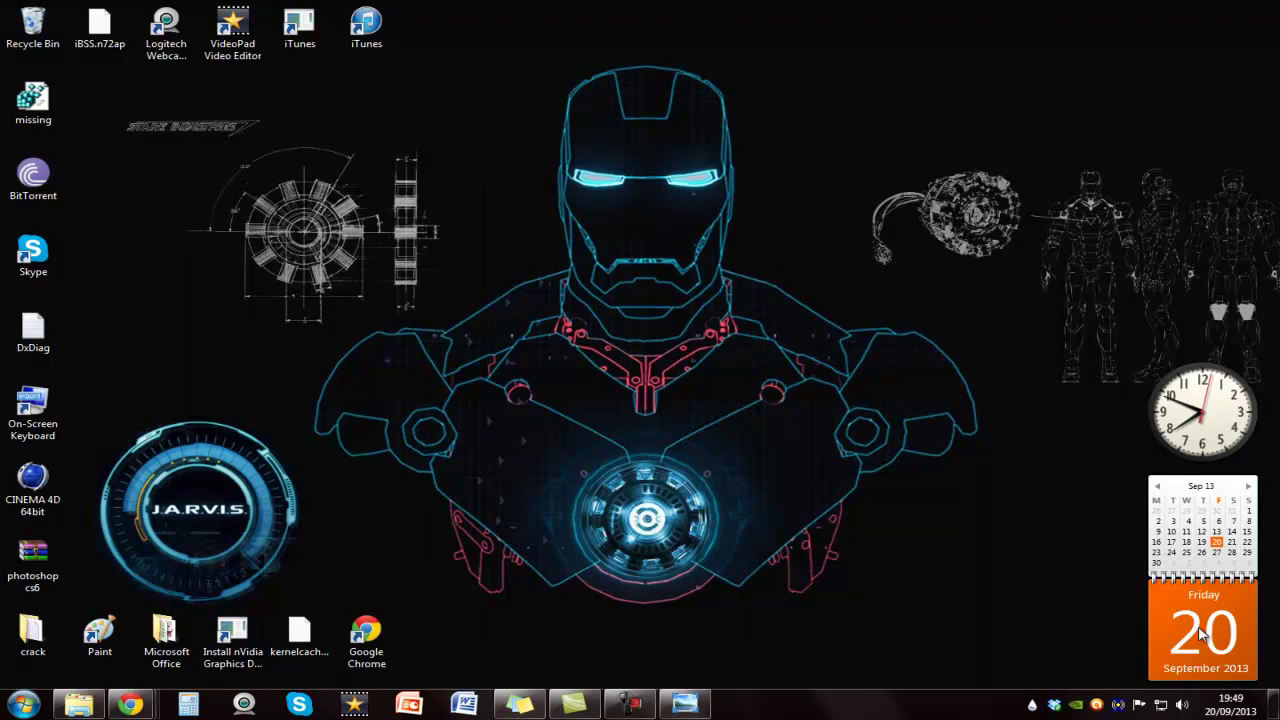
Return to Chrome, read the Theme Raider instructions for the SHIELD skin, and open the Avengers S.H.I.E.L.D OS Ver 1.2.5 page.
{"action": "mouse_move", "coordinate": [130, 705]}
{"action": "mouse_move", "coordinate": [307, 610]}
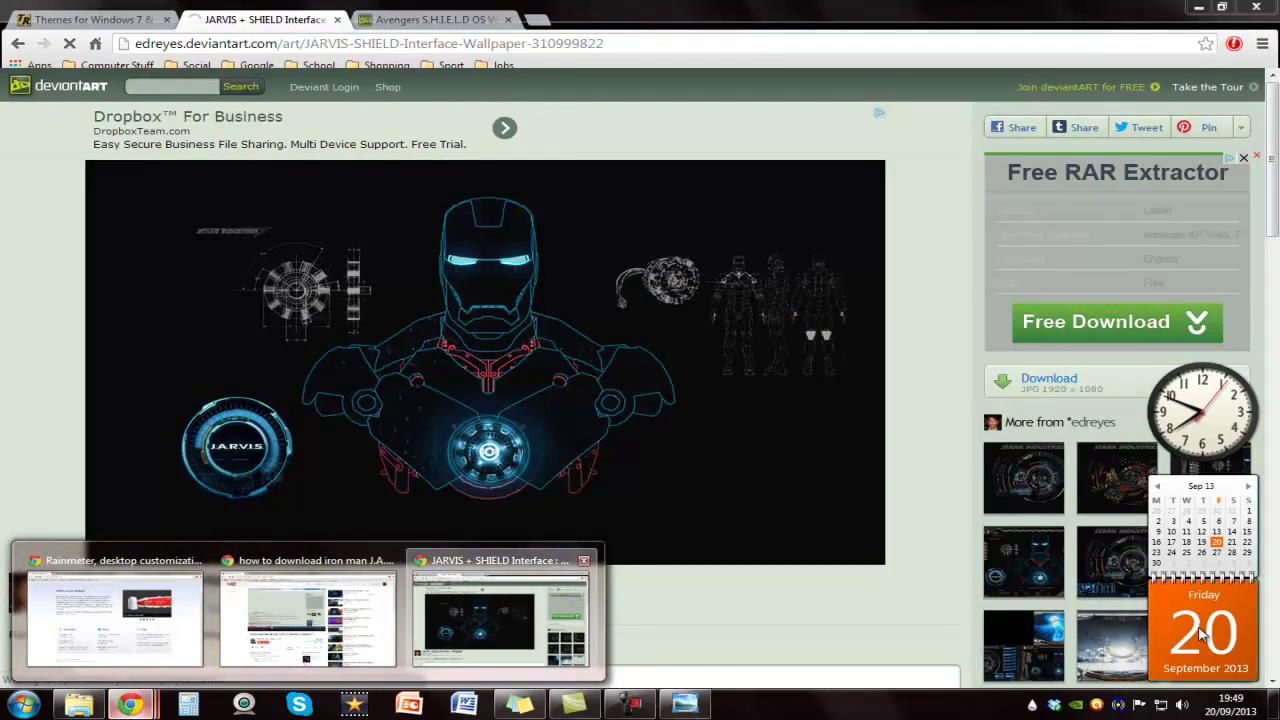
{"action": "left_click", "coordinate": [501, 618]}
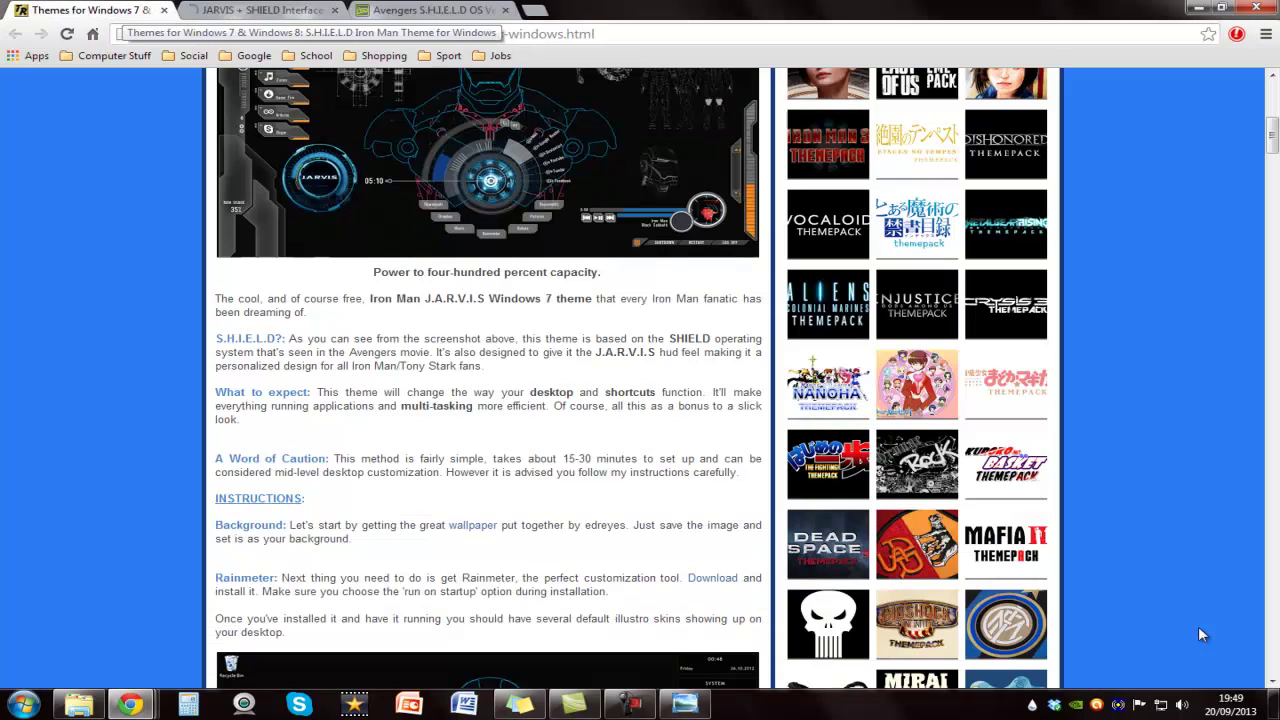
{"action": "scroll", "coordinate": [1198, 626], "scroll_direction": "down", "scroll_amount": 3}
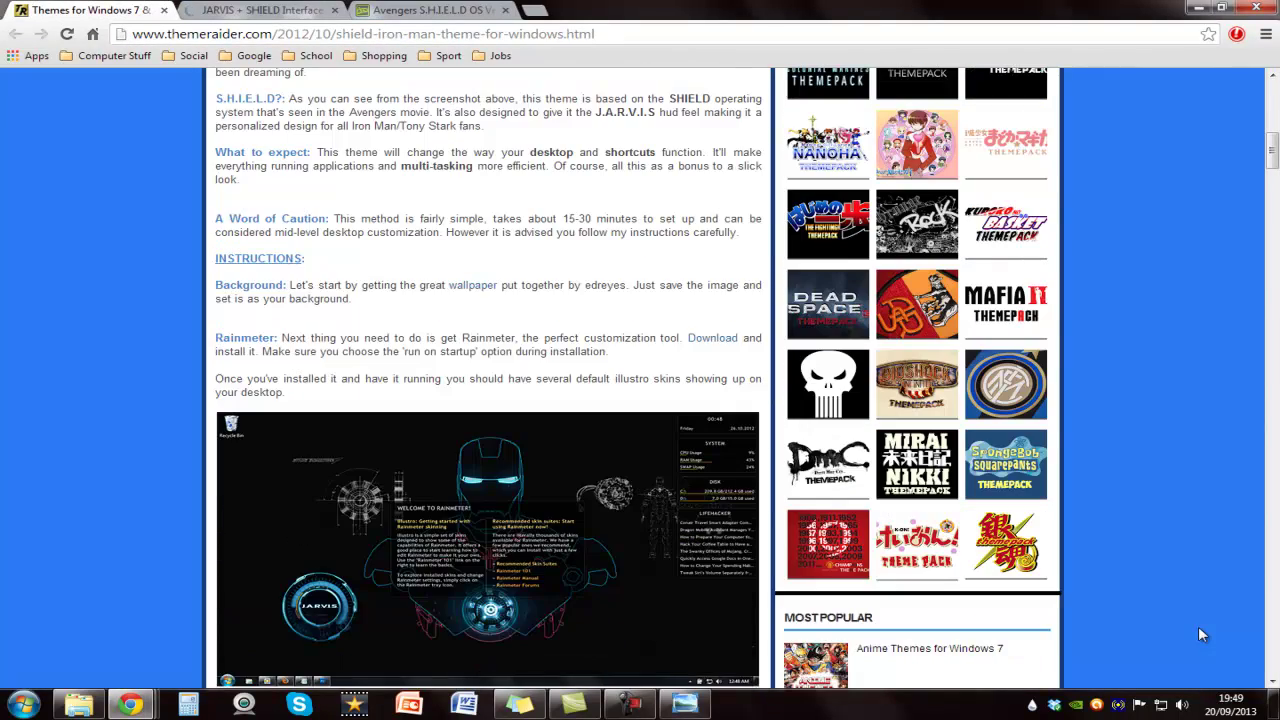
{"action": "scroll", "coordinate": [1202, 635], "scroll_direction": "down", "scroll_amount": 4}
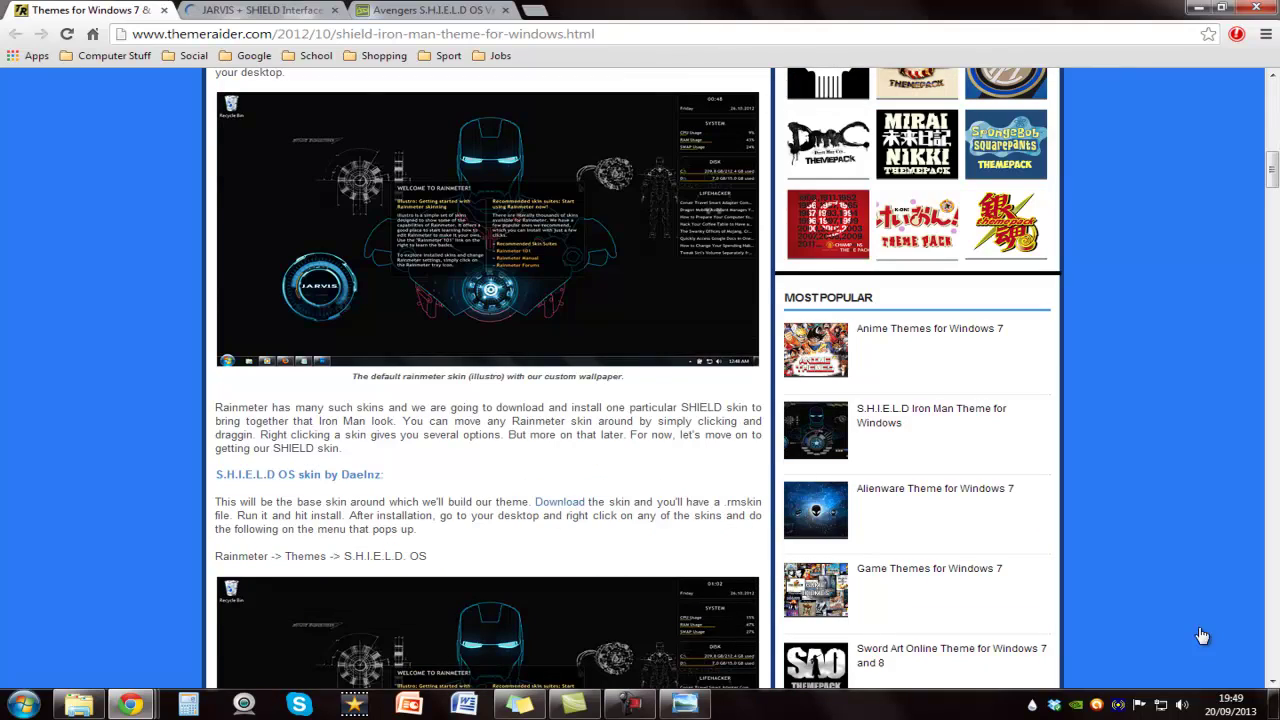
{"action": "left_click", "coordinate": [432, 10]}
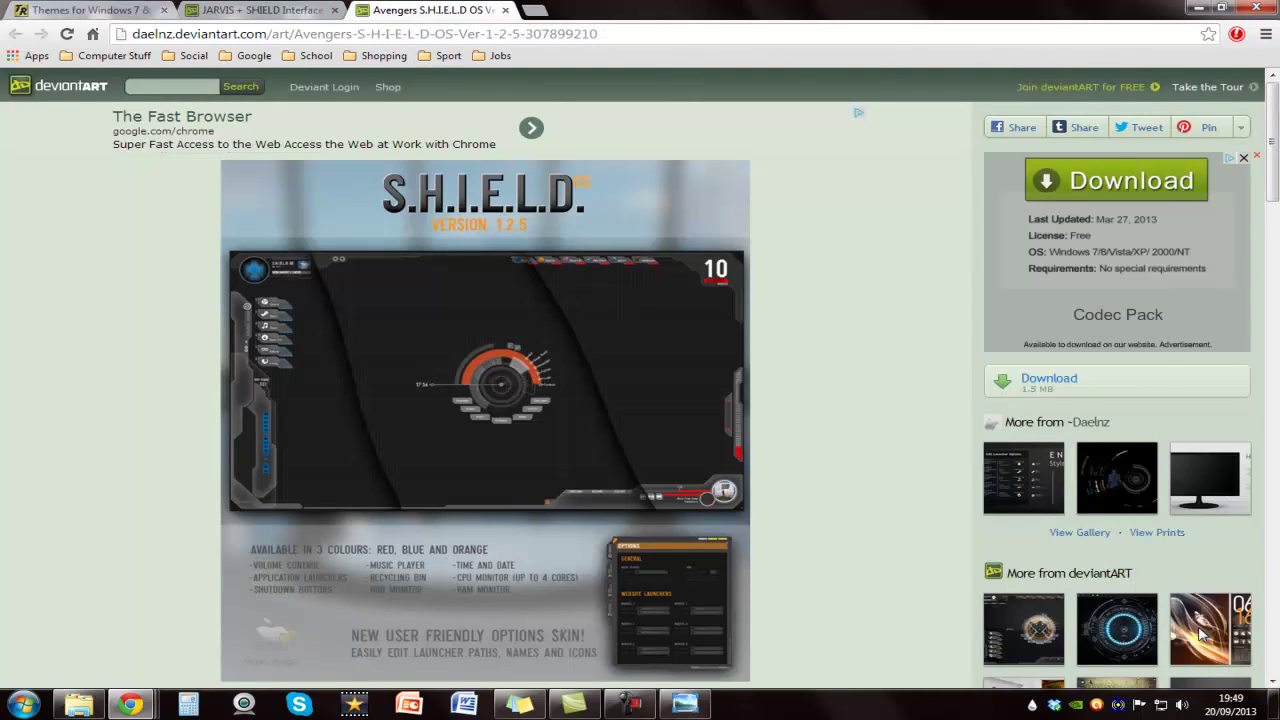
{"action": "scroll", "coordinate": [1203, 633], "scroll_direction": "down", "scroll_amount": 1}
{"action": "left_click", "coordinate": [1203, 633]}
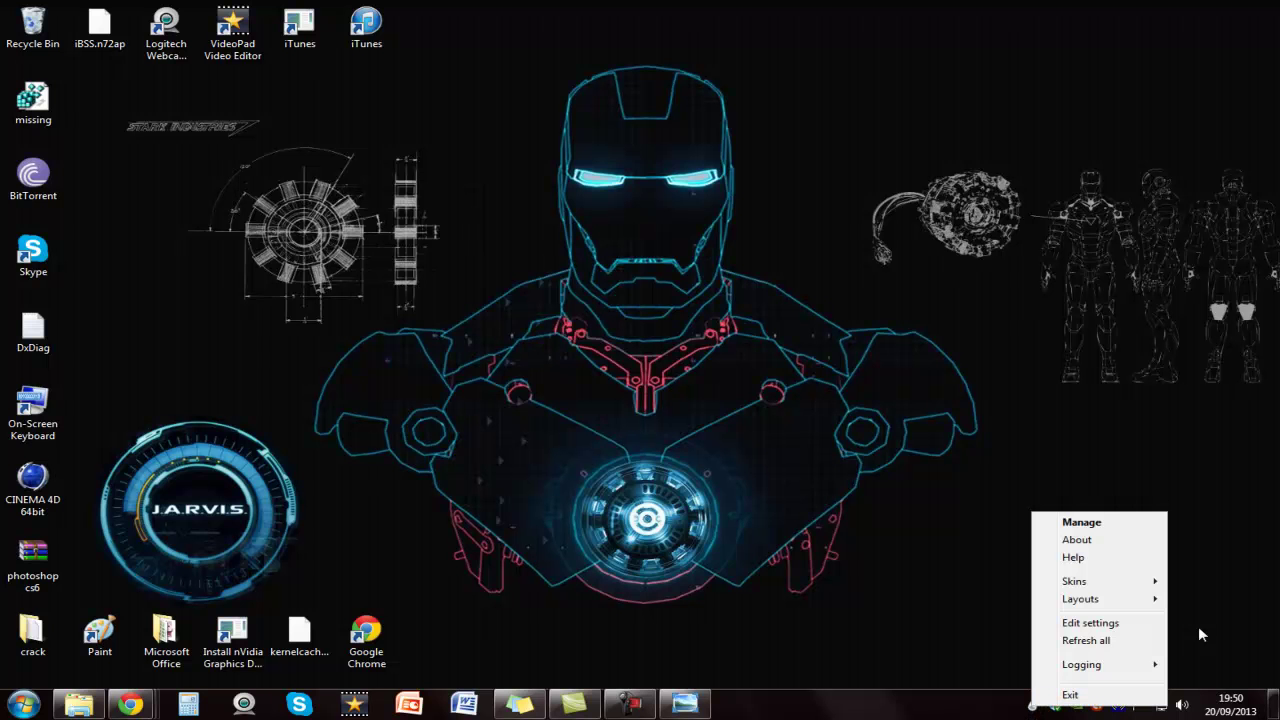
Look through the skins options in Rainmeter's context menu and dismiss it without choosing anything.
{"action": "key", "text": "Up"}
{"action": "key", "text": "Up"}
{"action": "key", "text": "Up"}
{"action": "key", "text": "Up"}
{"action": "key", "text": "Up"}
{"action": "key", "text": "Right"}
{"action": "mouse_move", "coordinate": [1098, 582]}
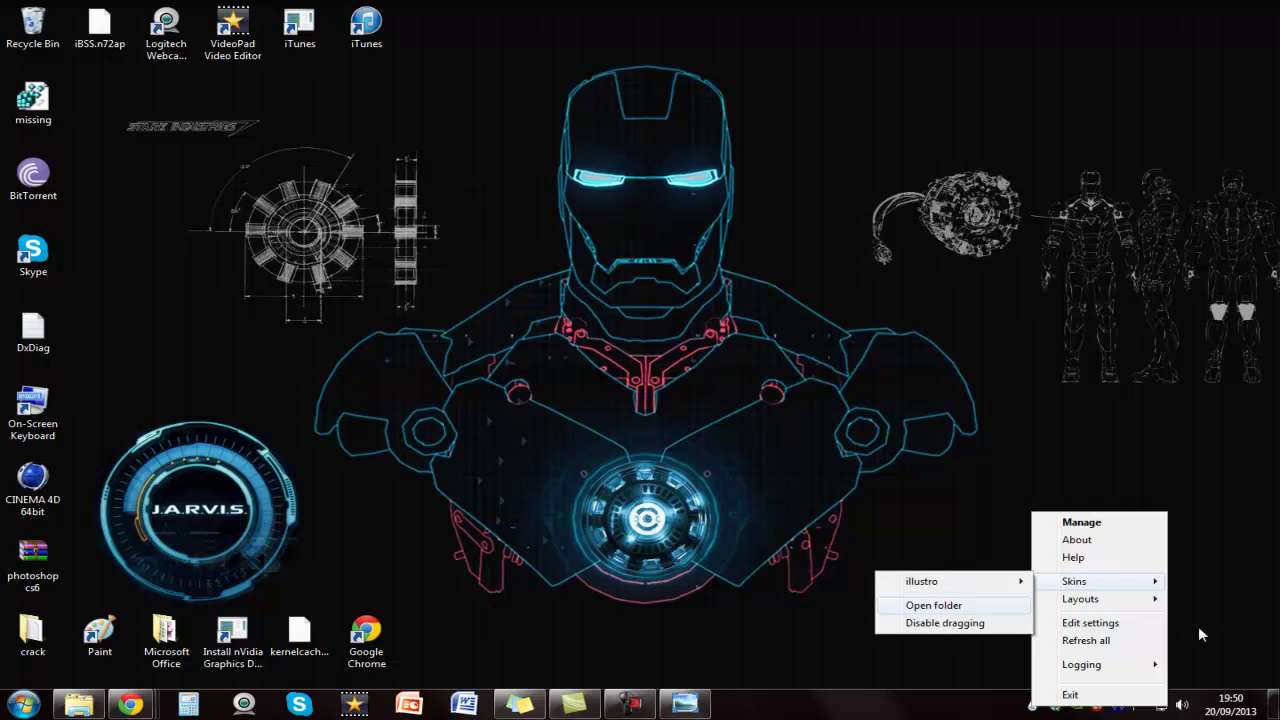
{"action": "left_click", "coordinate": [1198, 626]}
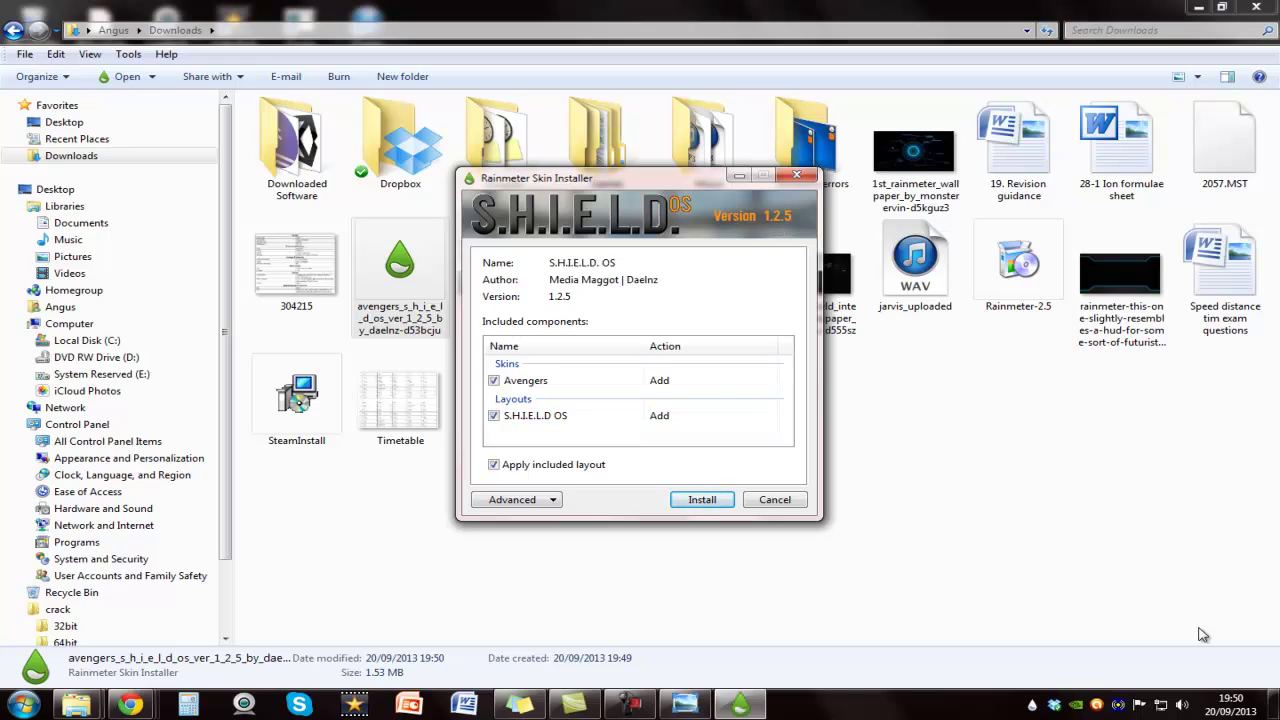
Install the S.H.I.E.L.D. OS 1.2.5 skin package with its included layout and show the desktop.
{"action": "key", "text": "Return"}
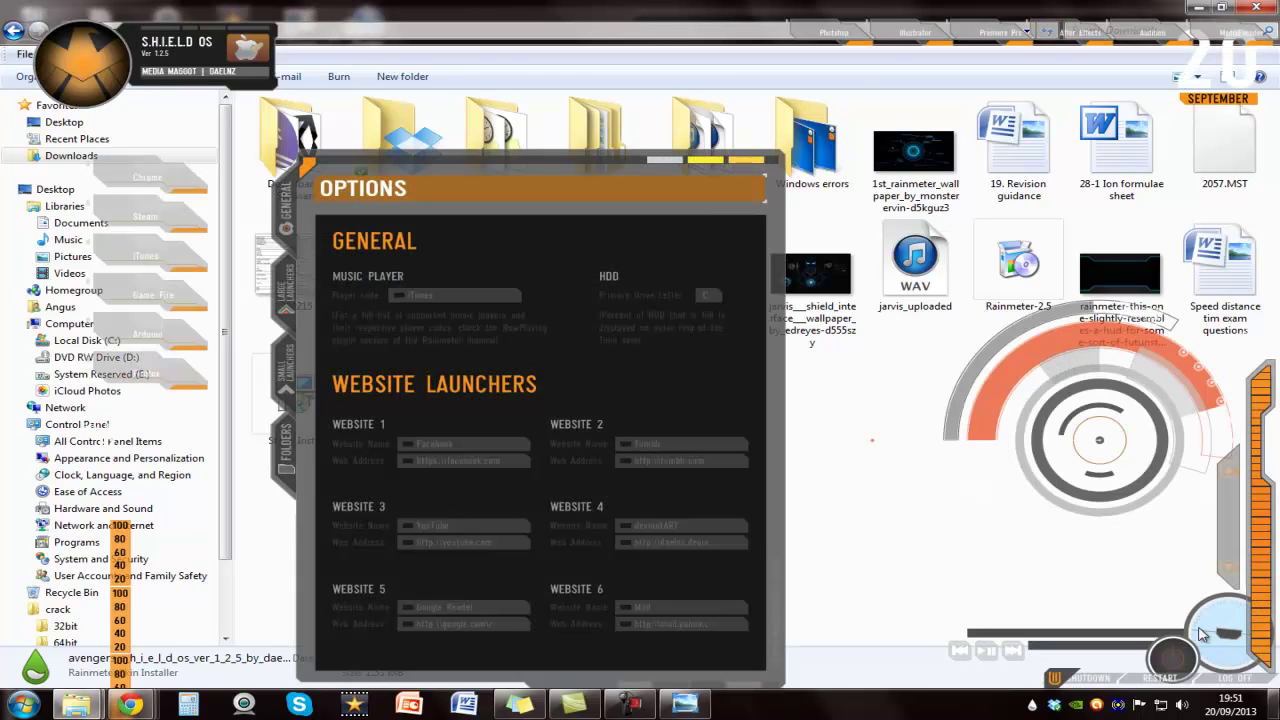
{"action": "left_click", "coordinate": [1273, 705]}
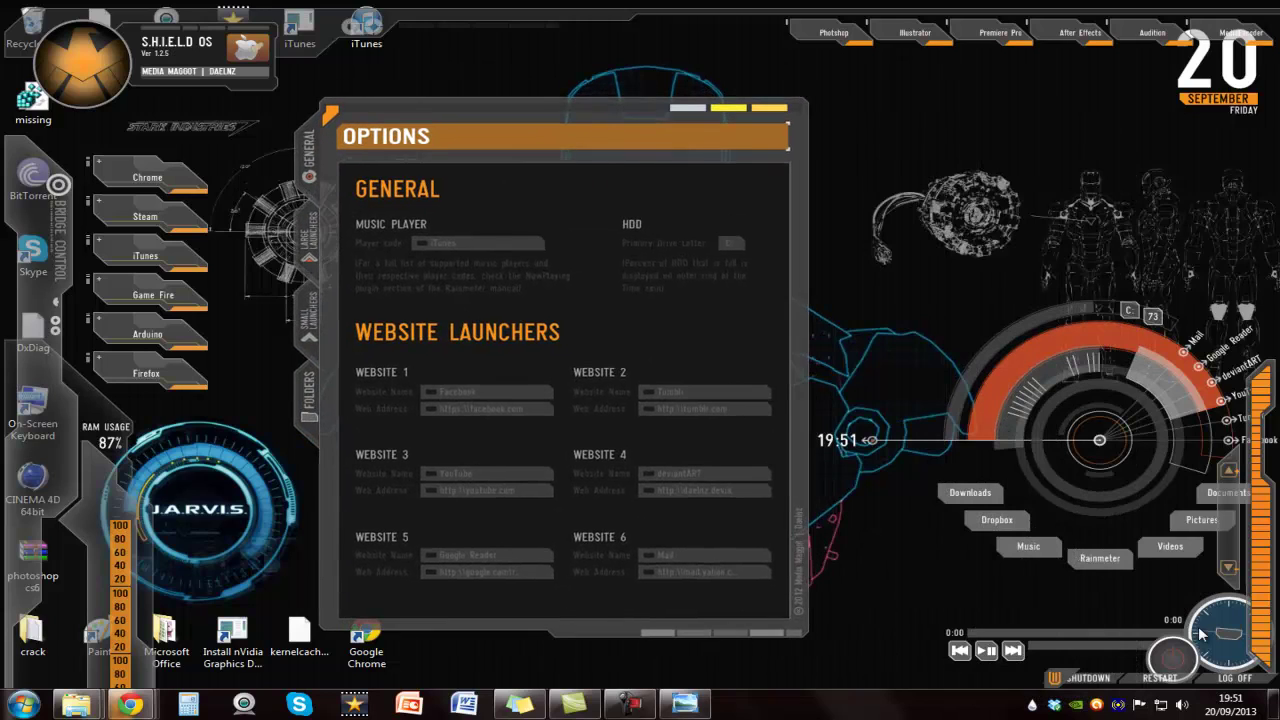
Unload the Avengers Options skin and move the music player with its round dial clear of the shutdown controls.
{"action": "right_click", "coordinate": [455, 143]}
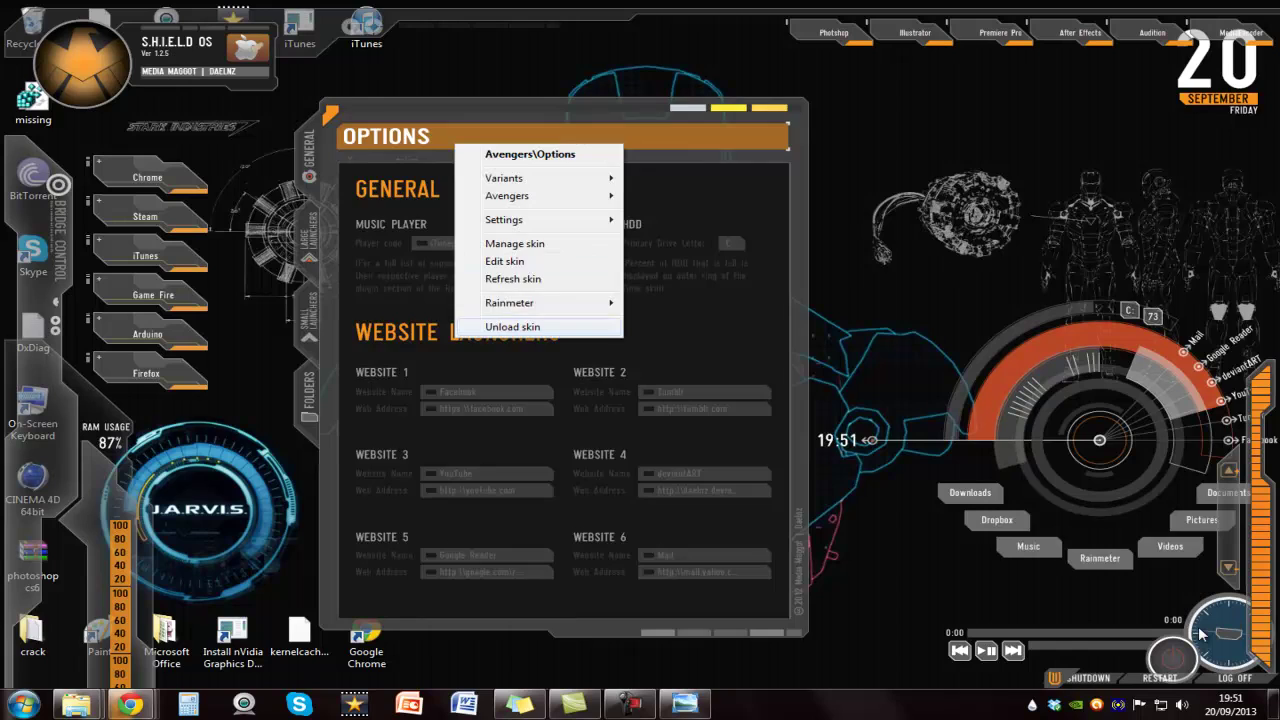
{"action": "left_click", "coordinate": [514, 326]}
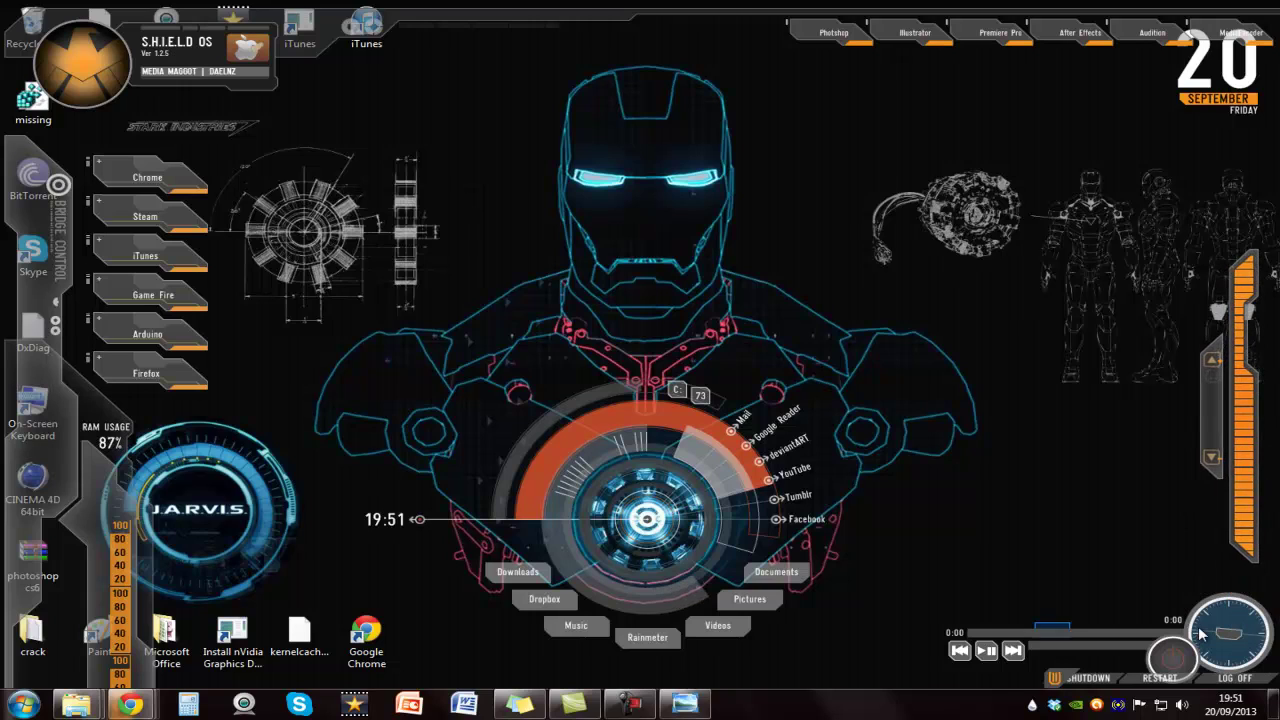
{"action": "mouse_move", "coordinate": [1200, 634]}
{"action": "left_mouse_down"}
{"action": "mouse_move", "coordinate": [1117, 605]}
{"action": "mouse_move", "coordinate": [1152, 602]}
{"action": "left_mouse_up"}
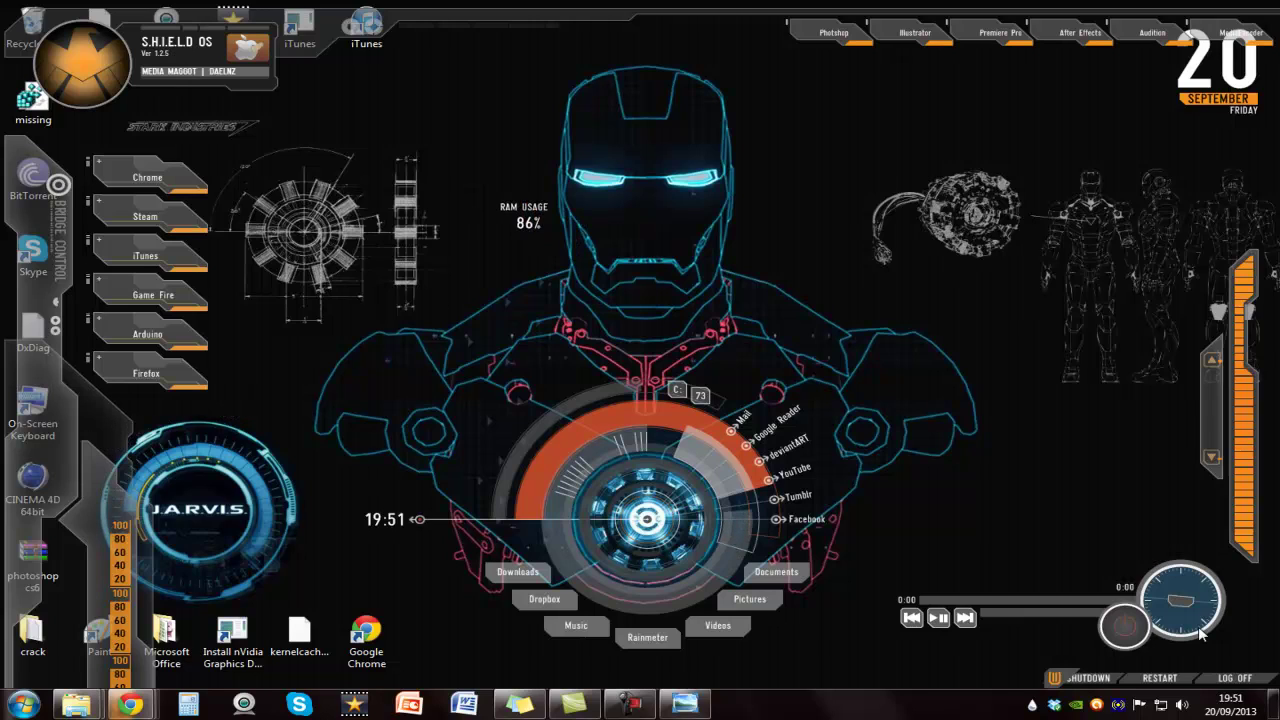
Unload the RAM usage skin and the Avengers Large Launchers skin from the desktop.
{"action": "right_click", "coordinate": [514, 212]}
{"action": "left_click", "coordinate": [574, 395]}
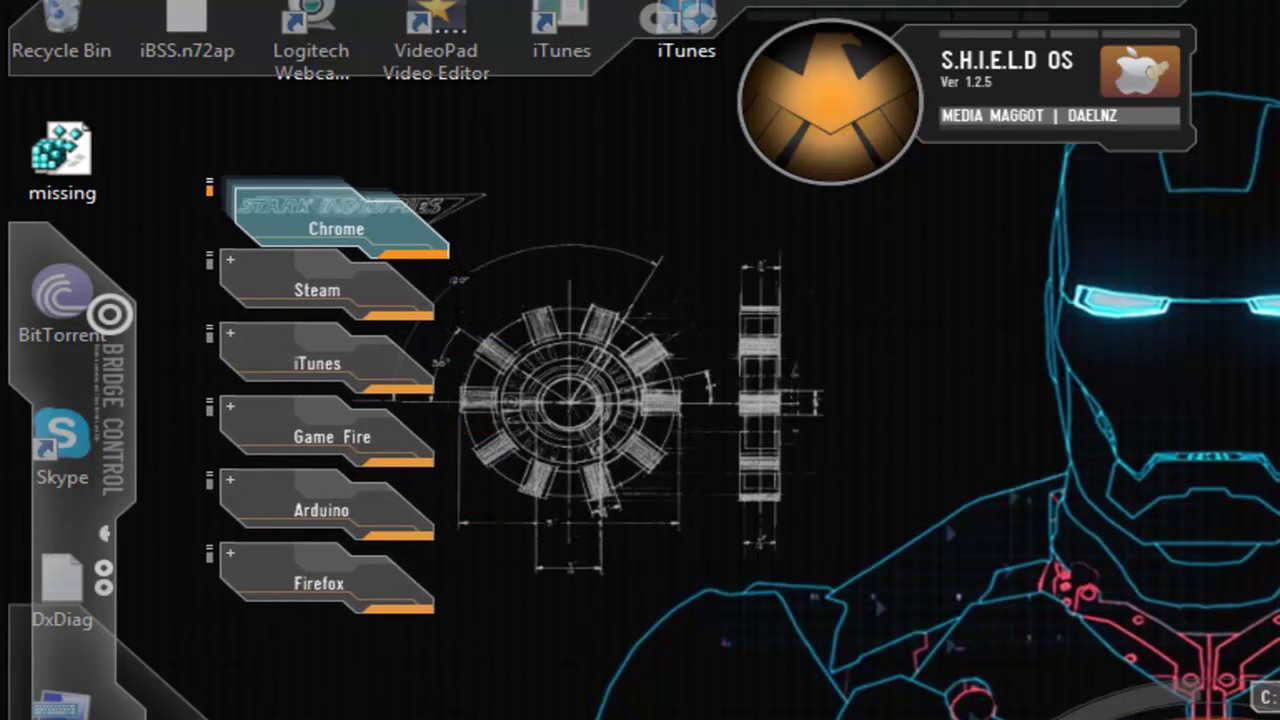
{"action": "right_click", "coordinate": [301, 221]}
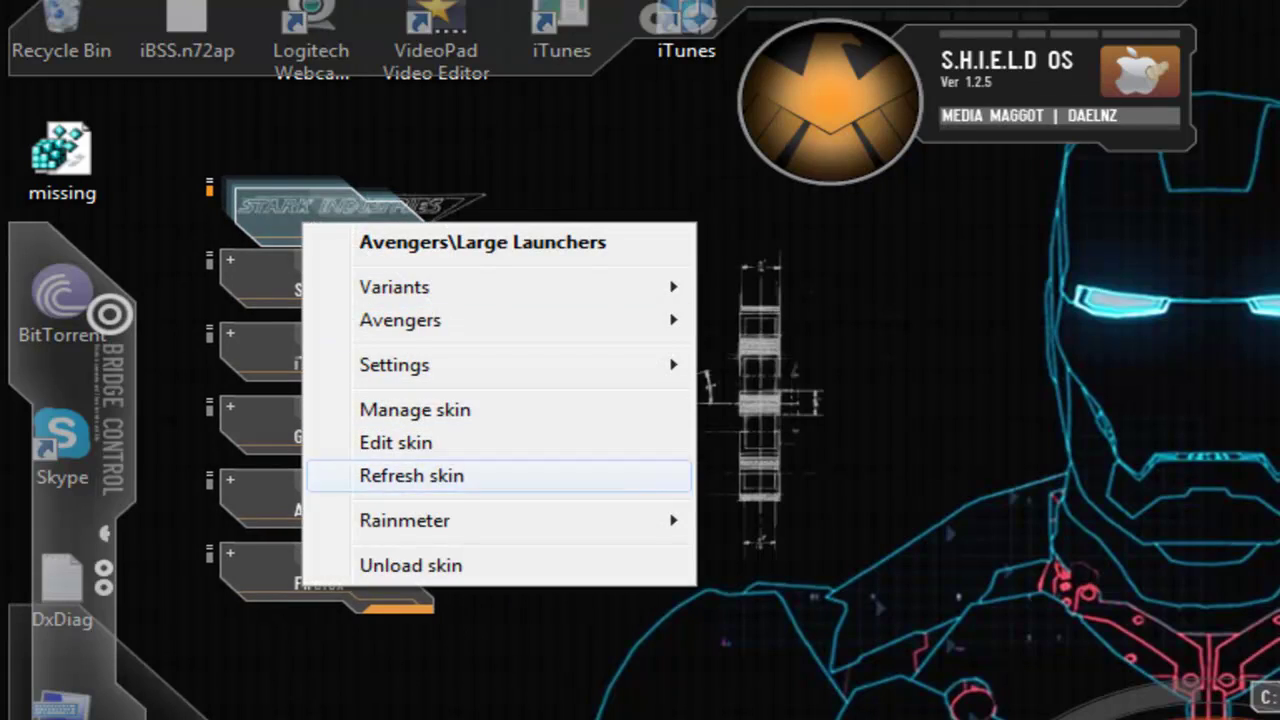
{"action": "left_click", "coordinate": [411, 566]}
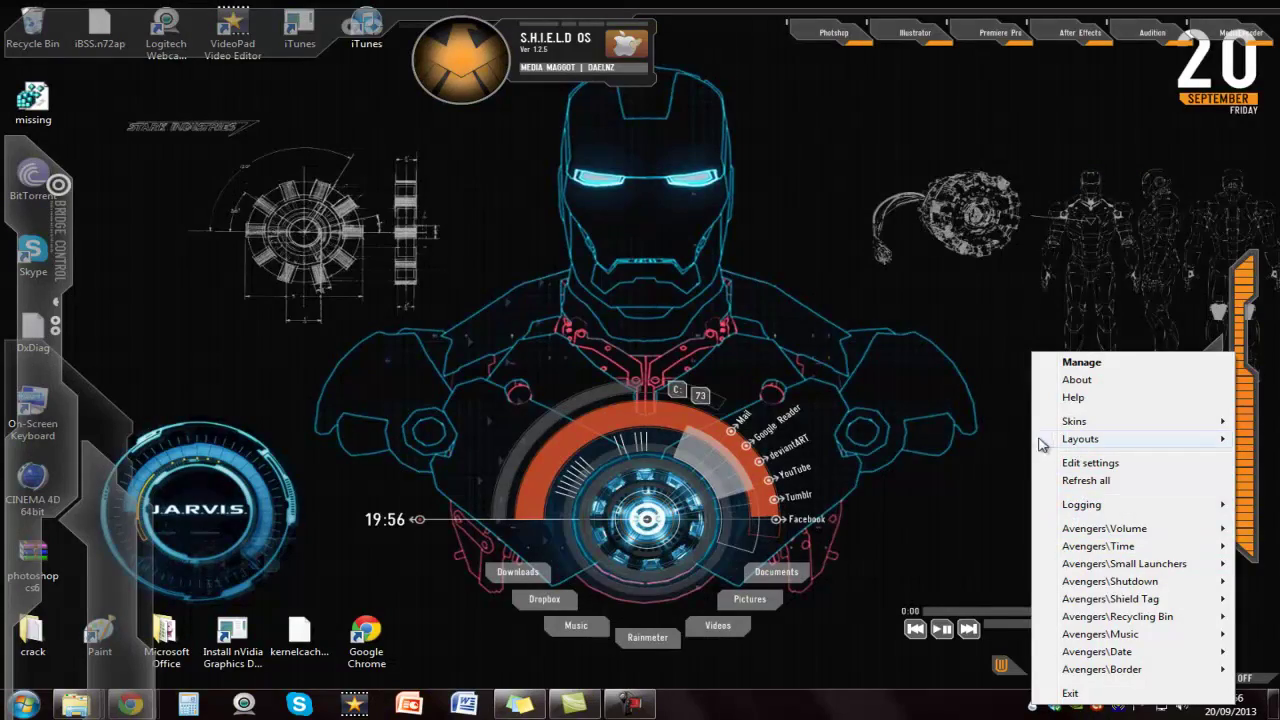
Open the Manage Rainmeter window to view its skin folders, and close it again.
{"action": "left_click", "coordinate": [1047, 368]}
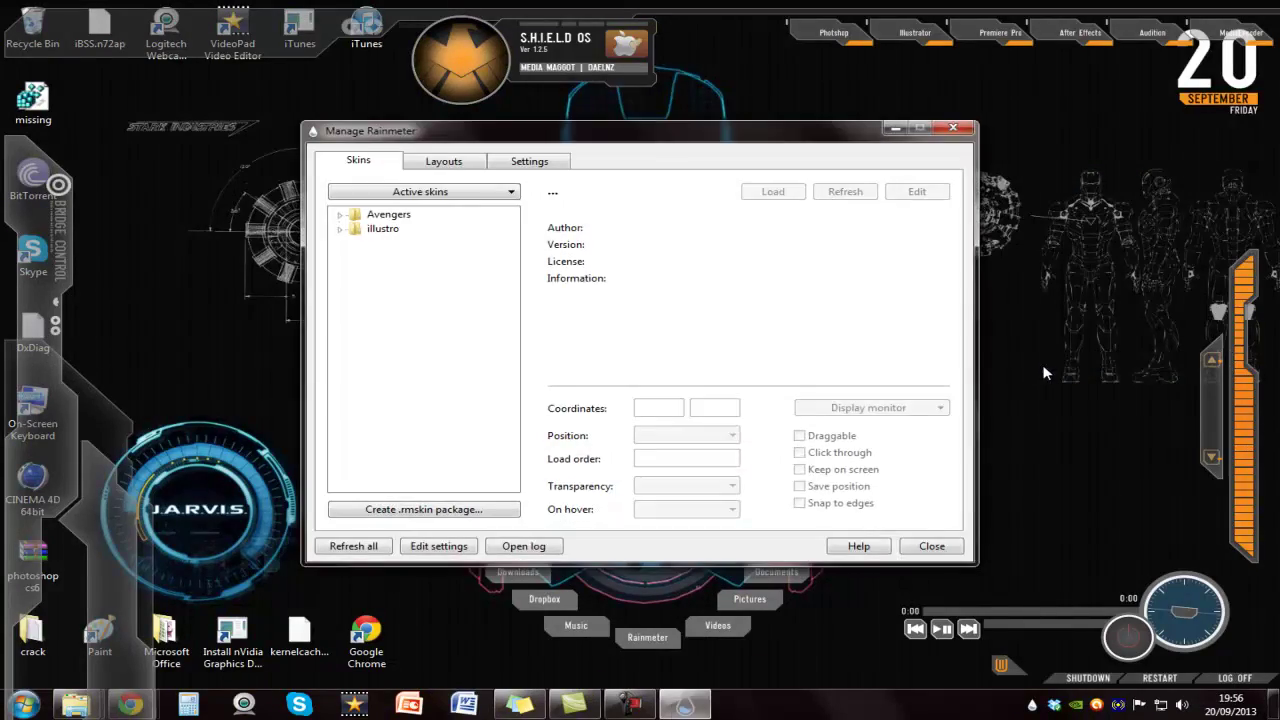
{"action": "left_click", "coordinate": [953, 128]}
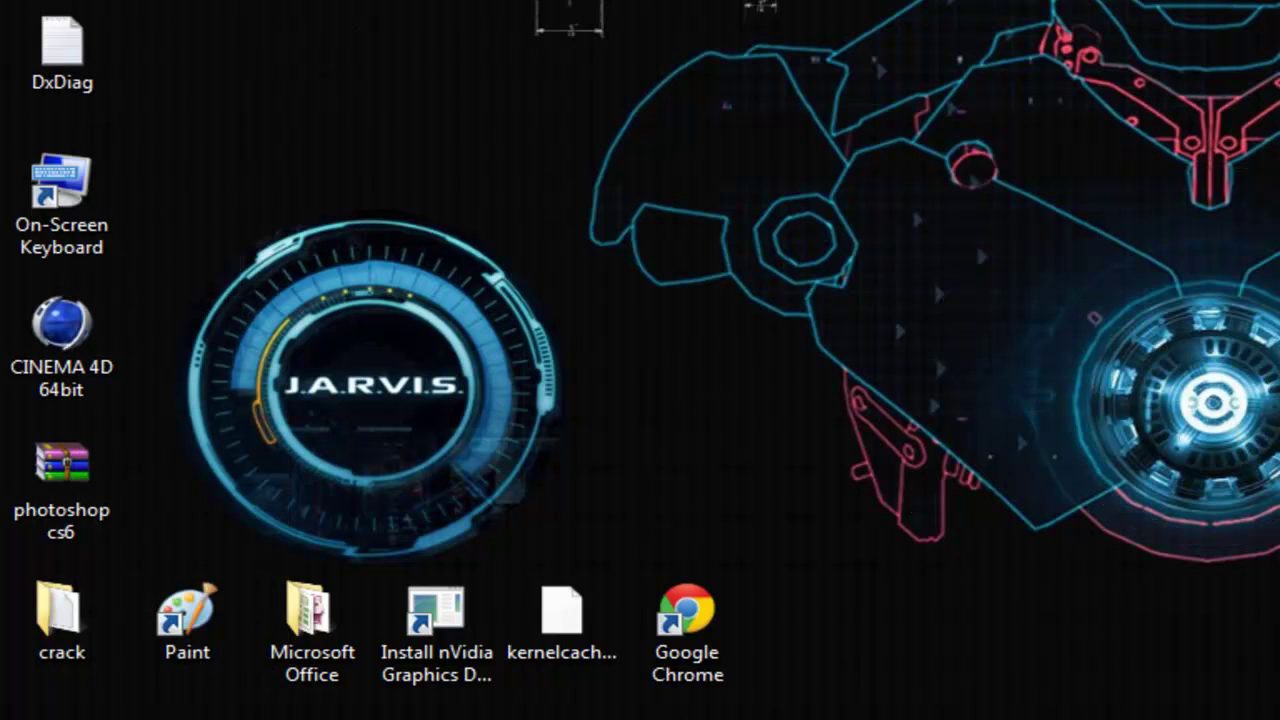
Try searching the installed programs for Rainmeter and clear the search.
{"action": "left_click", "coordinate": [45, 718]}
{"action": "left_click", "coordinate": [125, 664]}
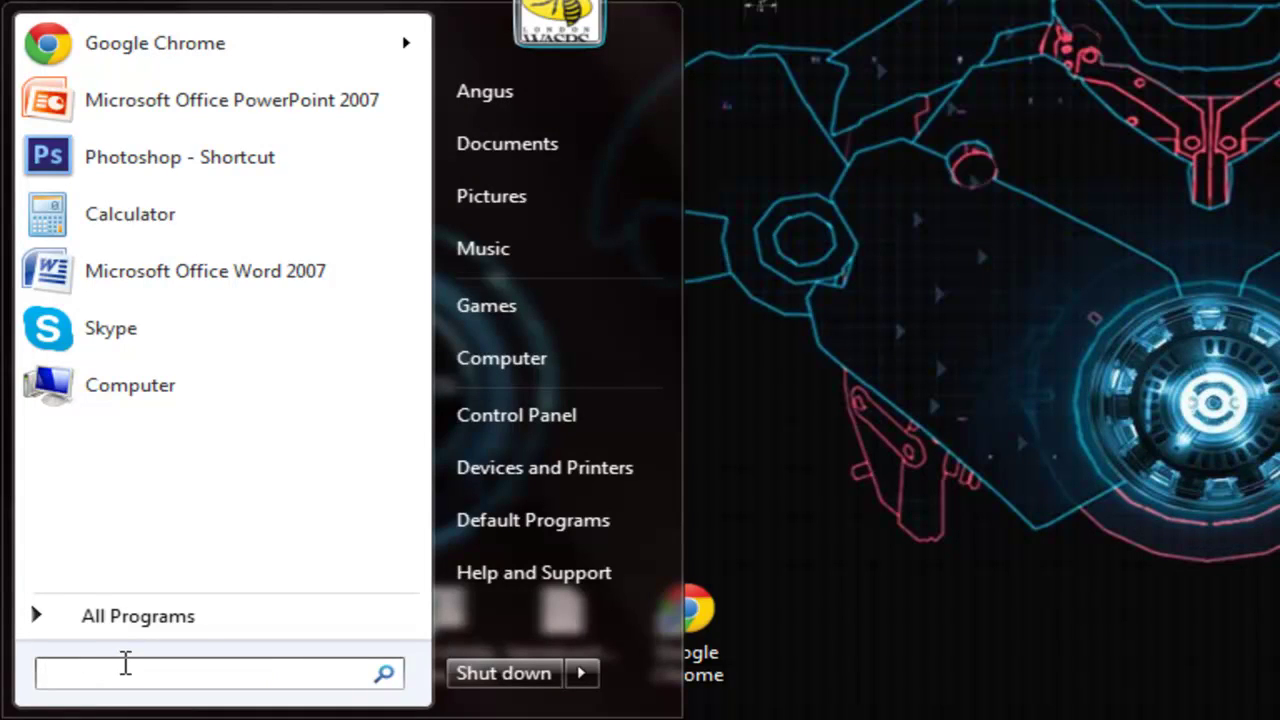
{"action": "type", "text": "Rain"}
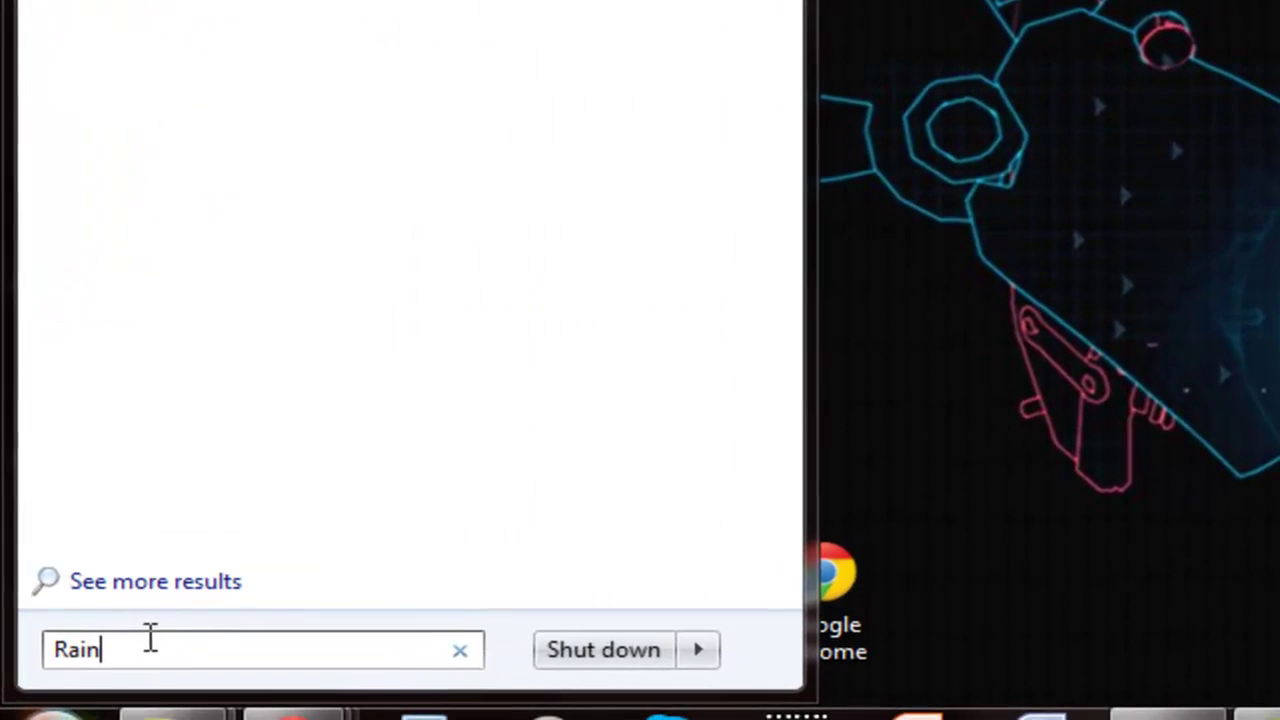
{"action": "type", "text": "mmmeer"}
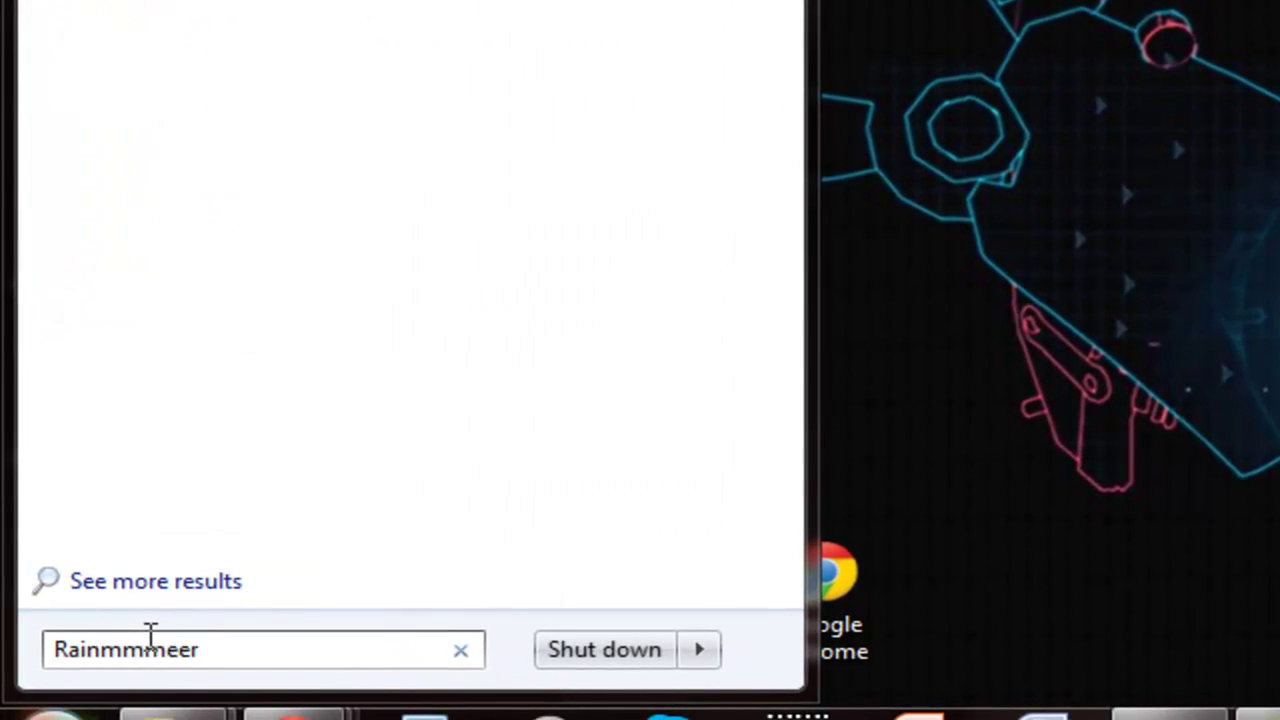
{"action": "key", "text": "BackSpace"}
{"action": "key", "text": "BackSpace"}
{"action": "key", "text": "BackSpace"}
{"action": "key", "text": "BackSpace"}
{"action": "type", "text": "eer"}
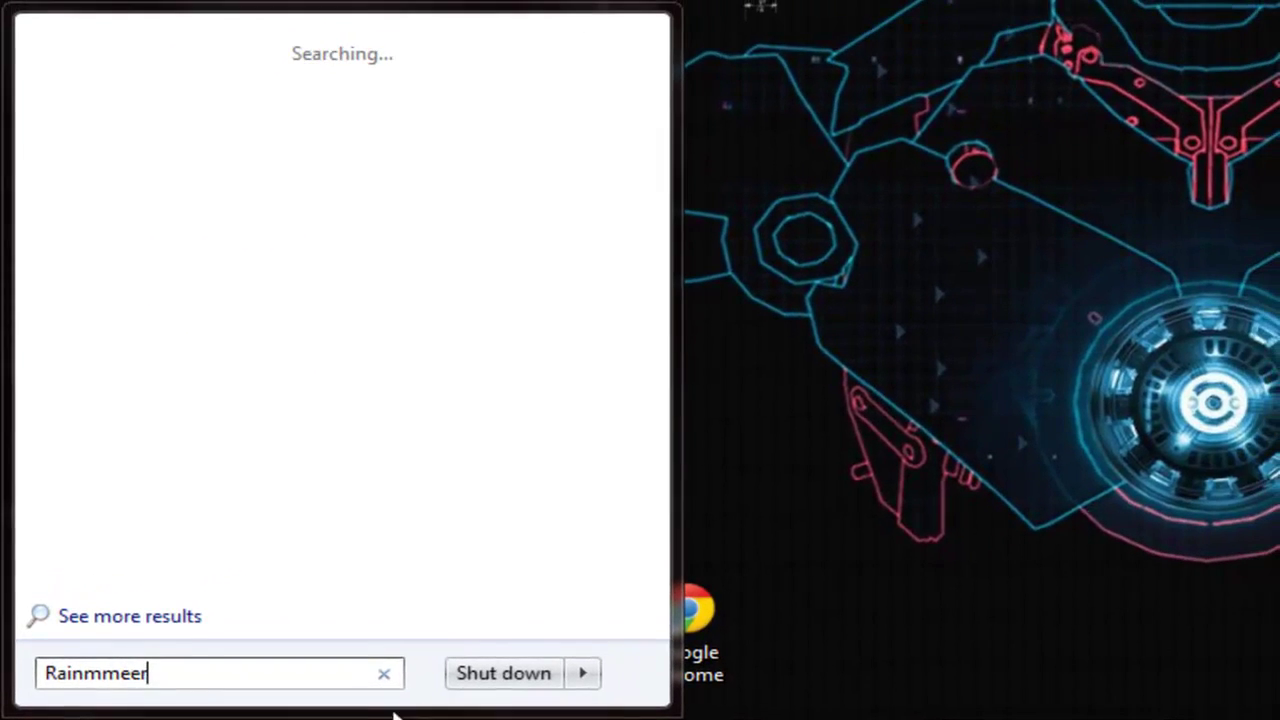
{"action": "left_click", "coordinate": [384, 674]}
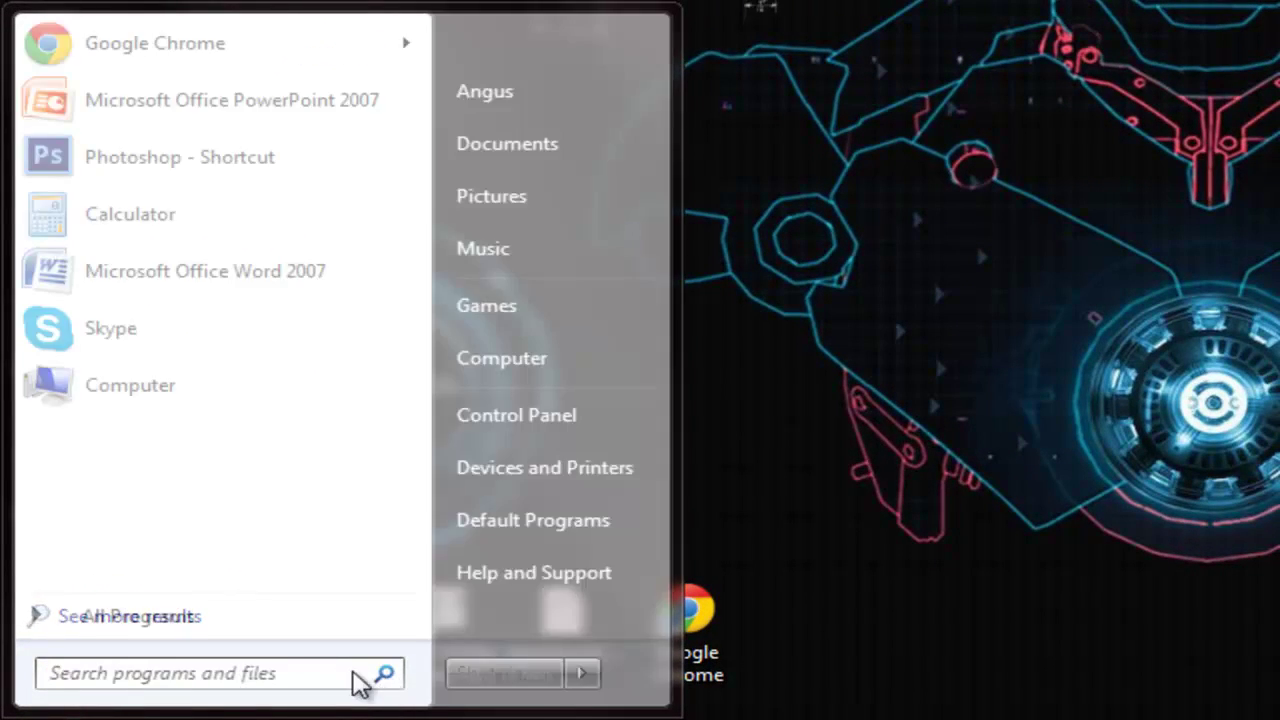
Launch Rainmeter from the list of all installed programs to load the S.H.I.E.L.D. skins.
{"action": "left_click", "coordinate": [165, 617]}
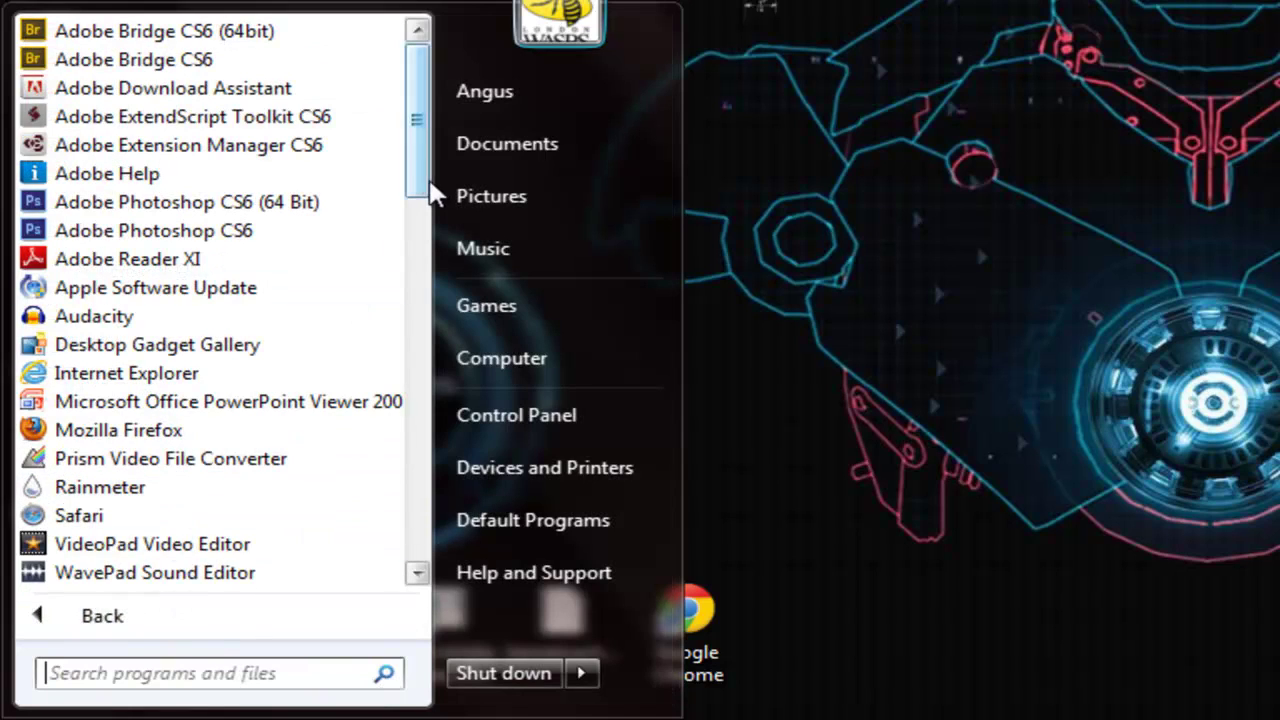
{"action": "scroll", "coordinate": [428, 195], "scroll_direction": "down", "scroll_amount": 1}
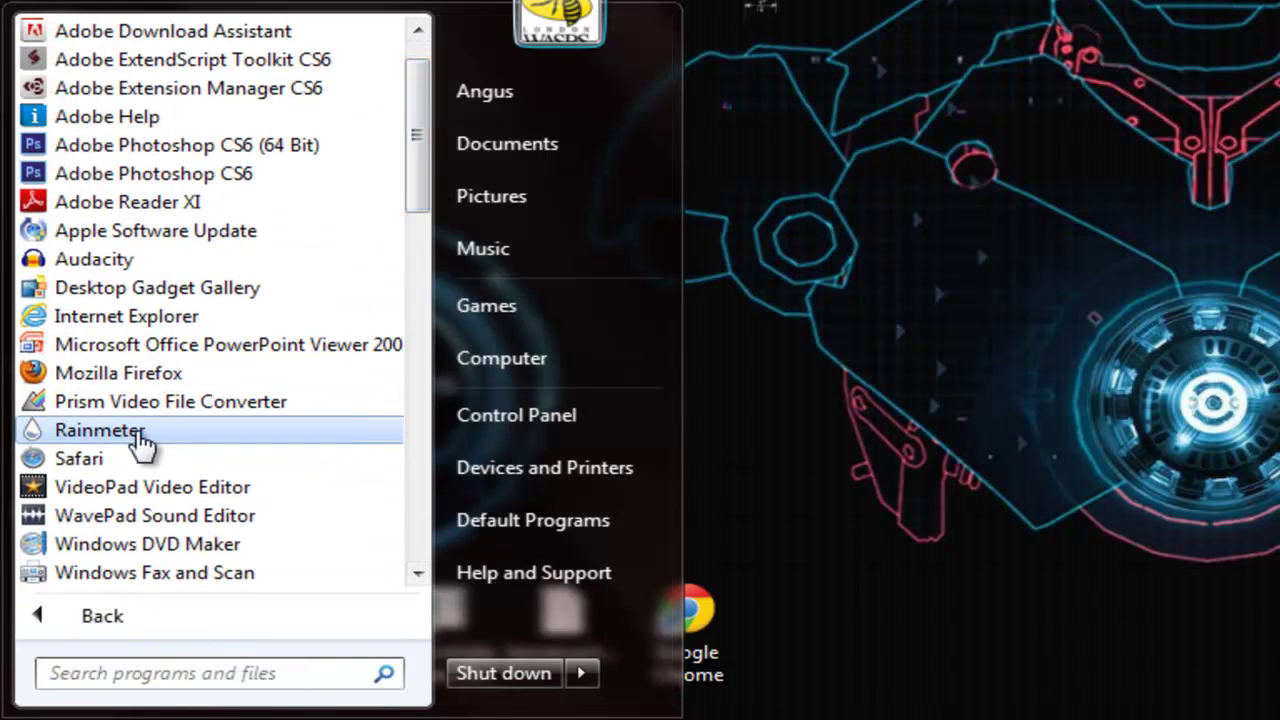
{"action": "left_click", "coordinate": [133, 437]}
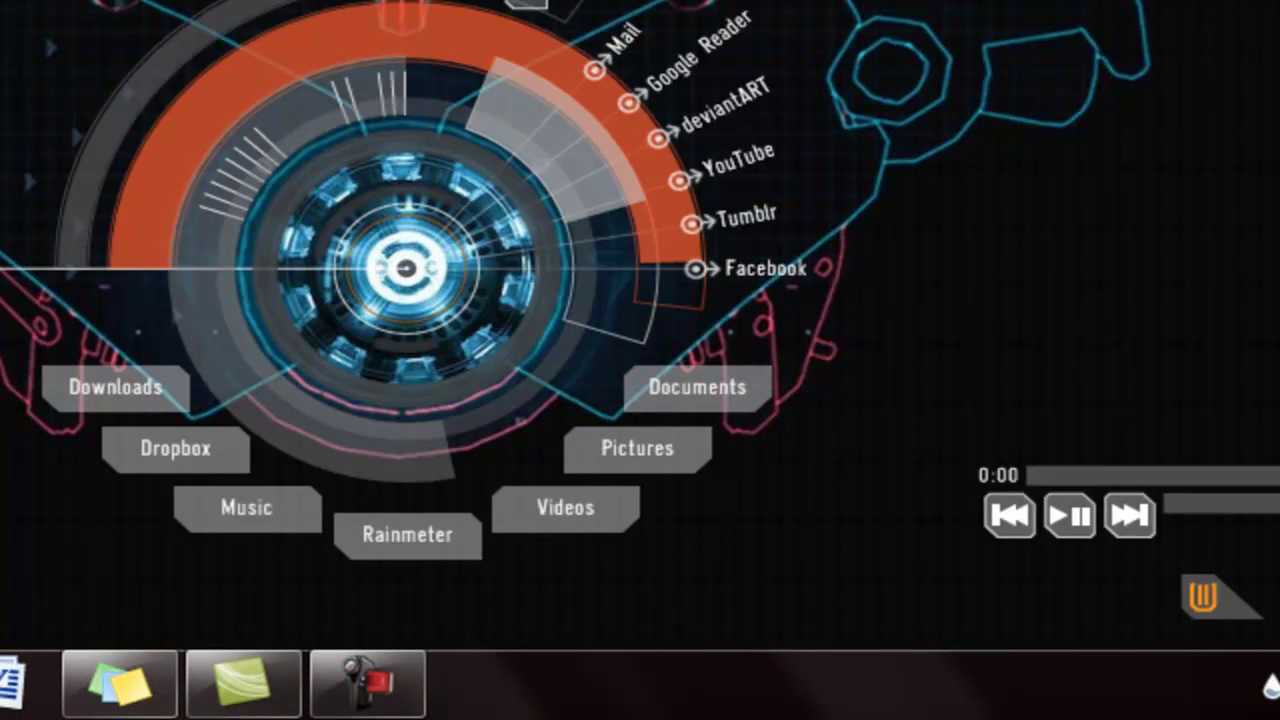
Exit Rainmeter so that its skins are removed from the desktop.
{"action": "right_click", "coordinate": [1268, 692]}
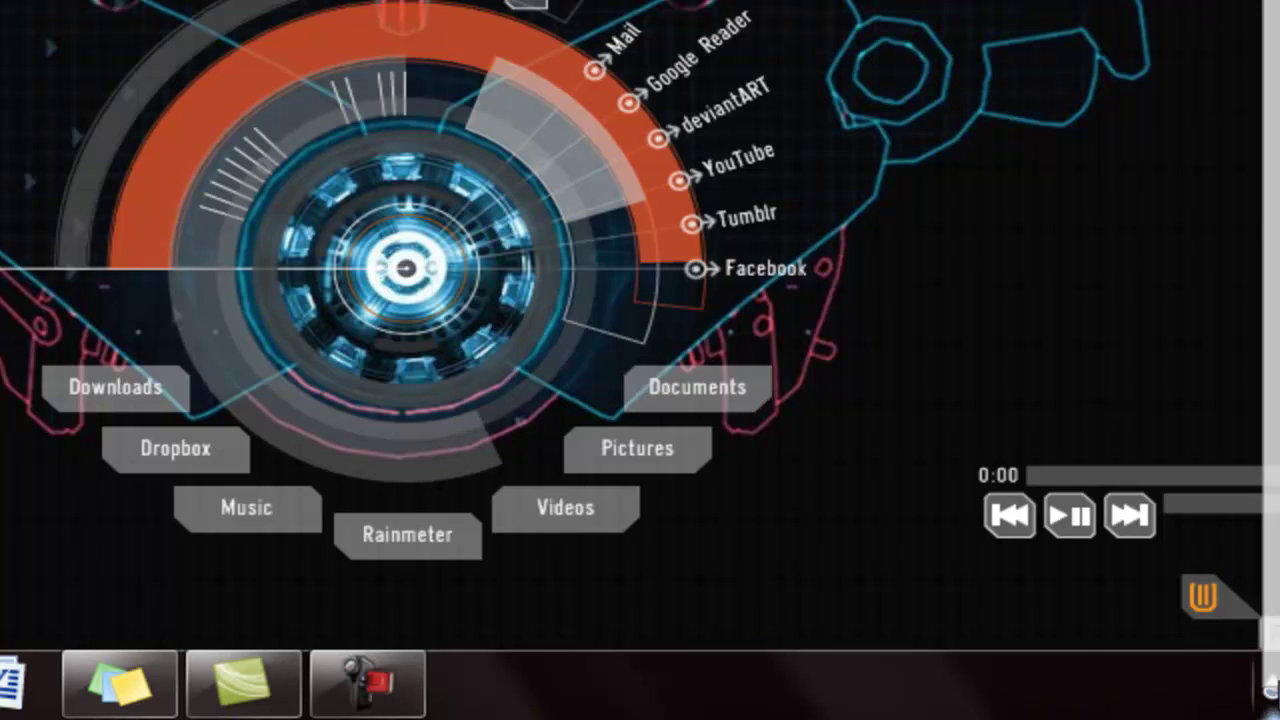
{"action": "left_click", "coordinate": [1272, 684]}
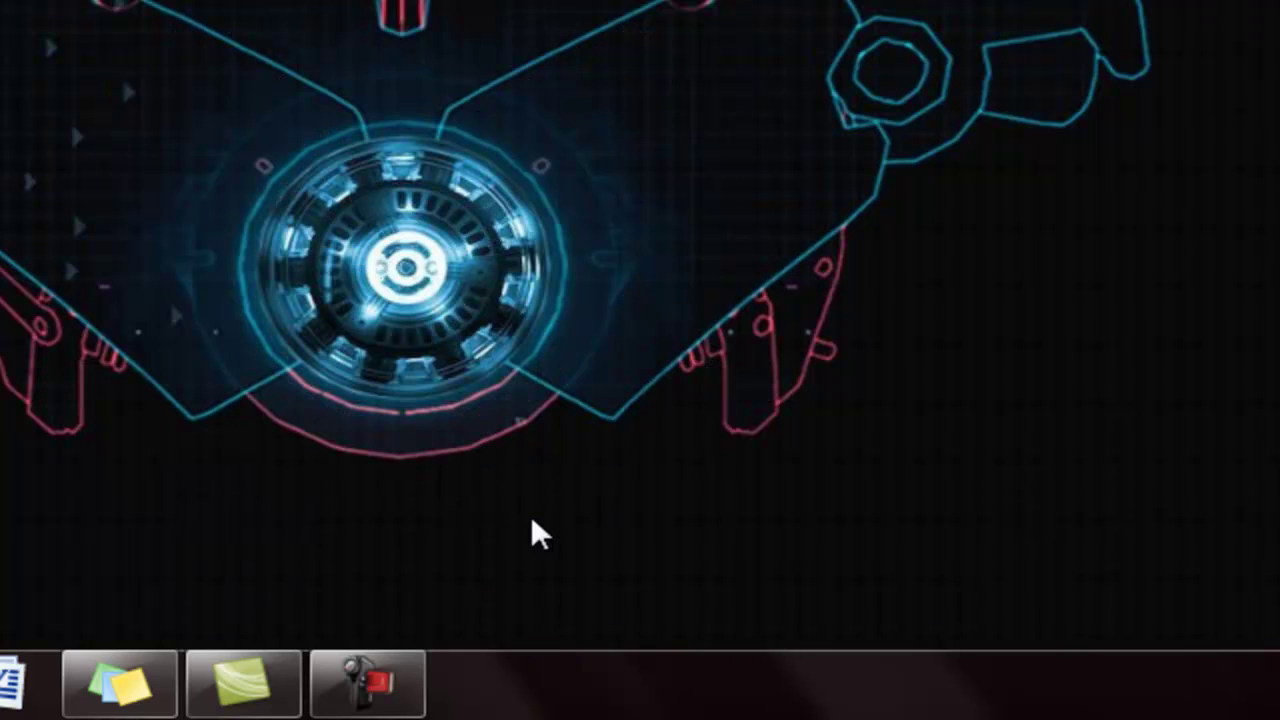